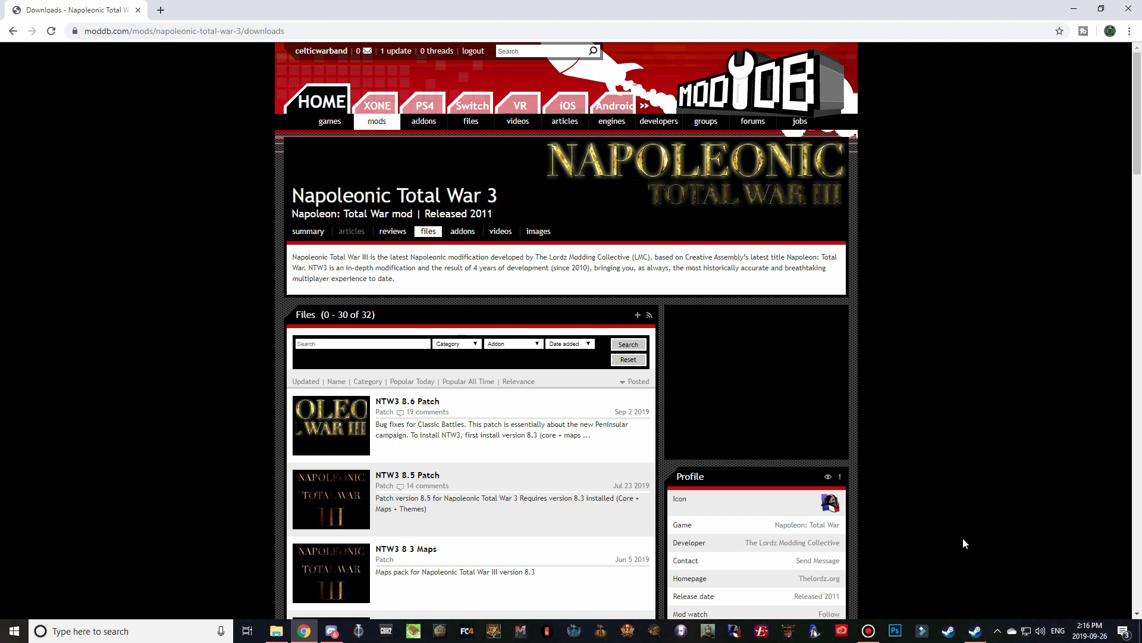
Bring Steam's Total War: NAPOLEON - Definitive Edition library page to the front
{"action": "left_click", "coordinate": [976, 631]}
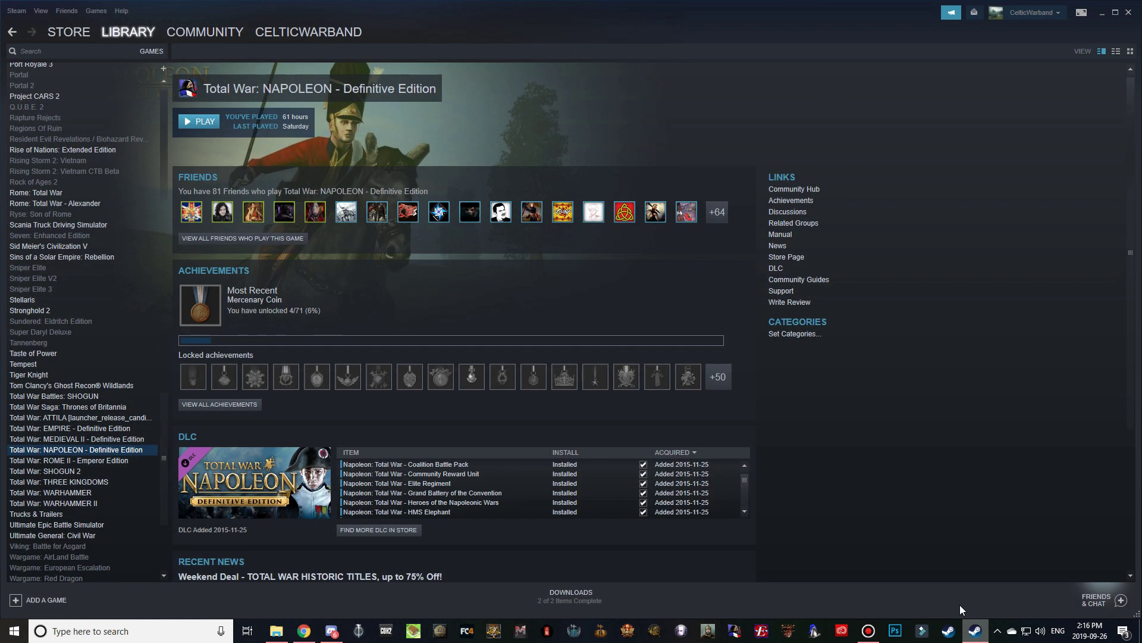
{"action": "right_click", "coordinate": [99, 450]}
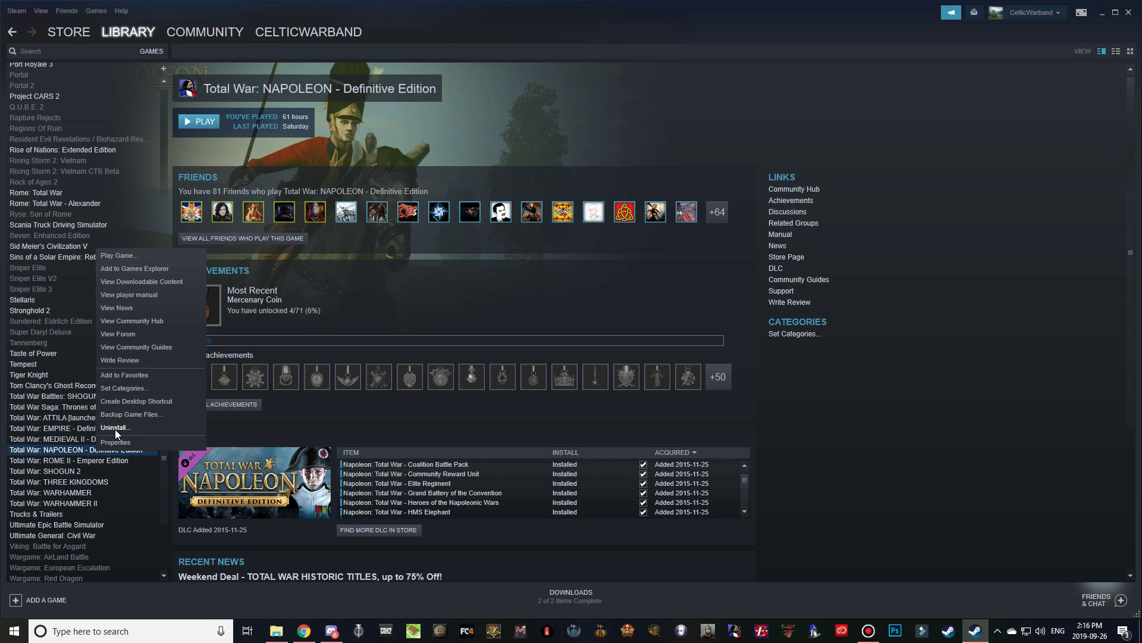
{"action": "left_click", "coordinate": [116, 427]}
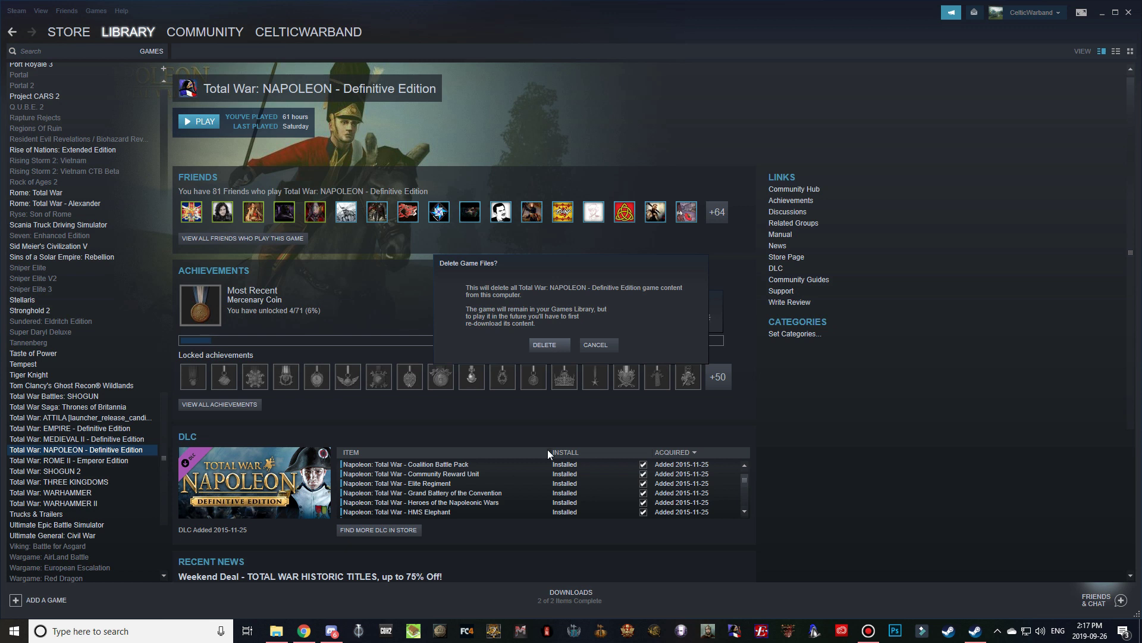
{"action": "left_click", "coordinate": [602, 344]}
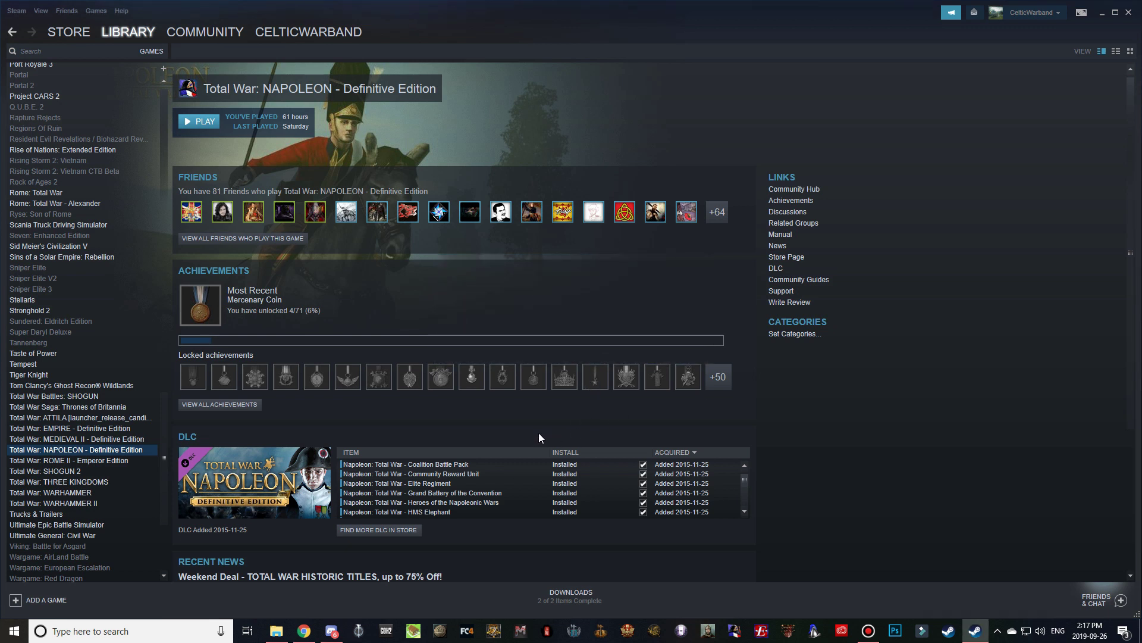
{"action": "left_click", "coordinate": [276, 631]}
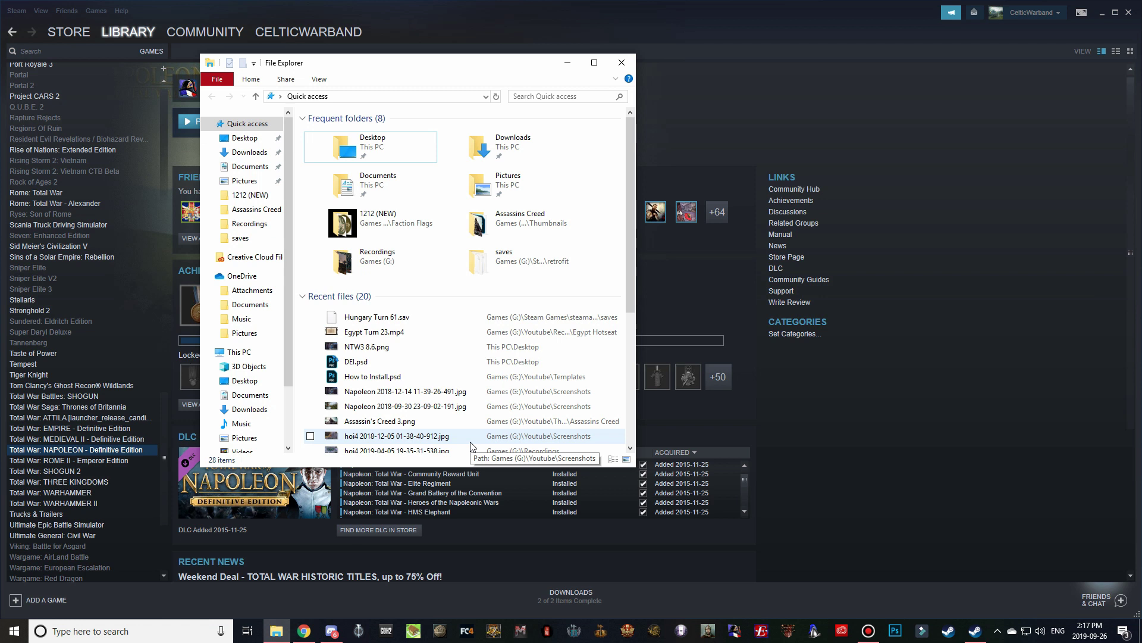
Open Local Disk (C:) to list Program Files, Users and Windows
{"action": "scroll", "coordinate": [241, 384], "scroll_direction": "down", "scroll_amount": 2}
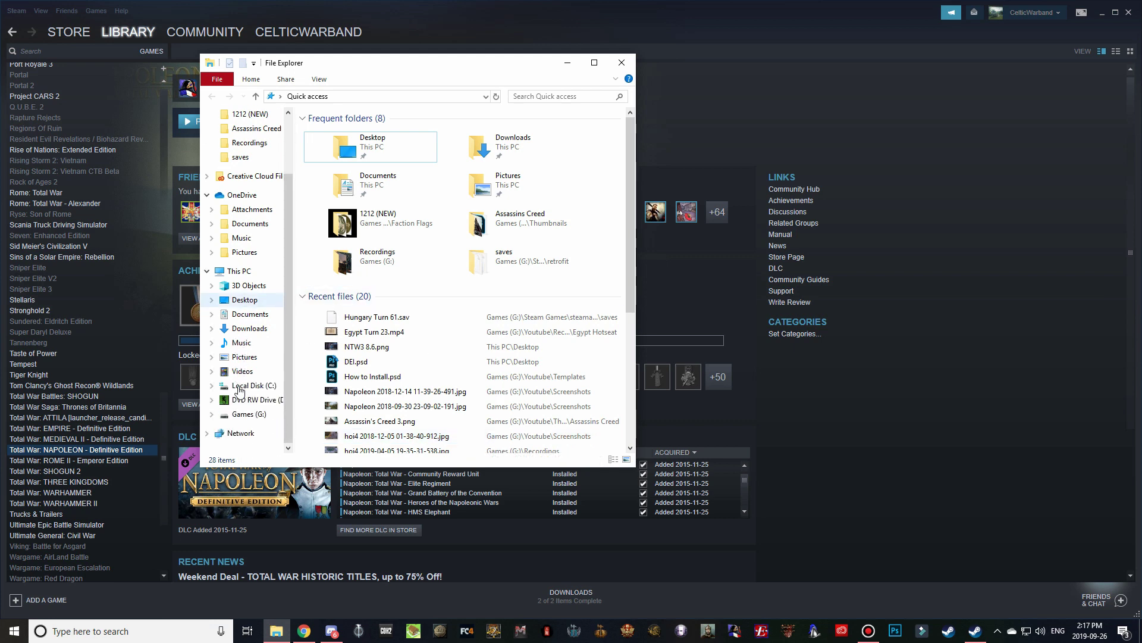
{"action": "left_click", "coordinate": [240, 386]}
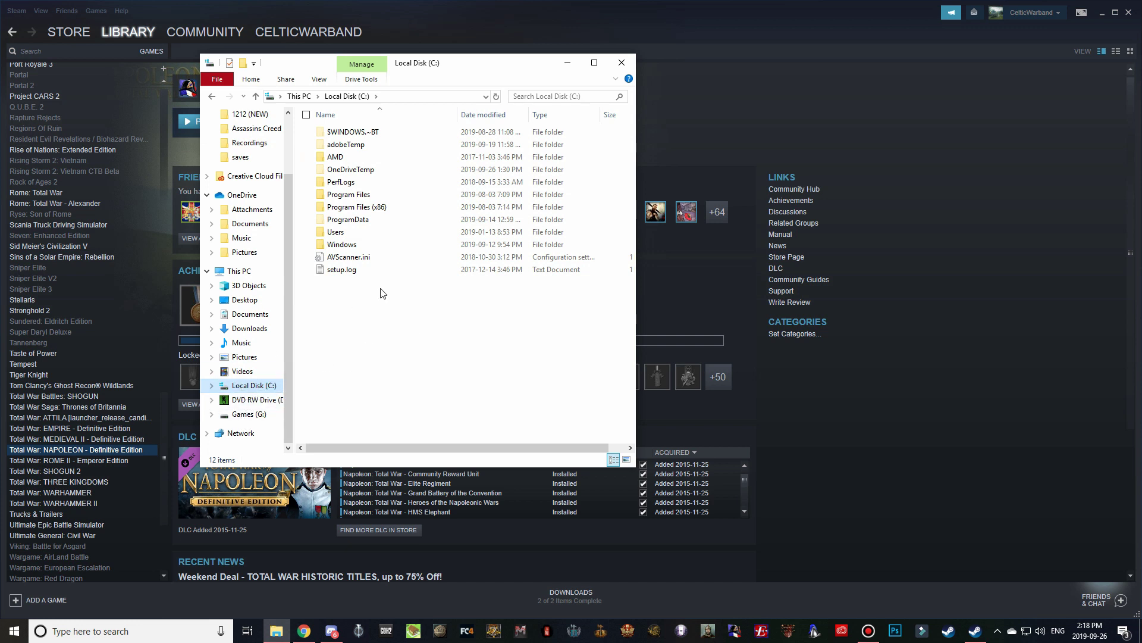
Open the user profile folder under Users and turn on hidden items
{"action": "double_click", "coordinate": [337, 232]}
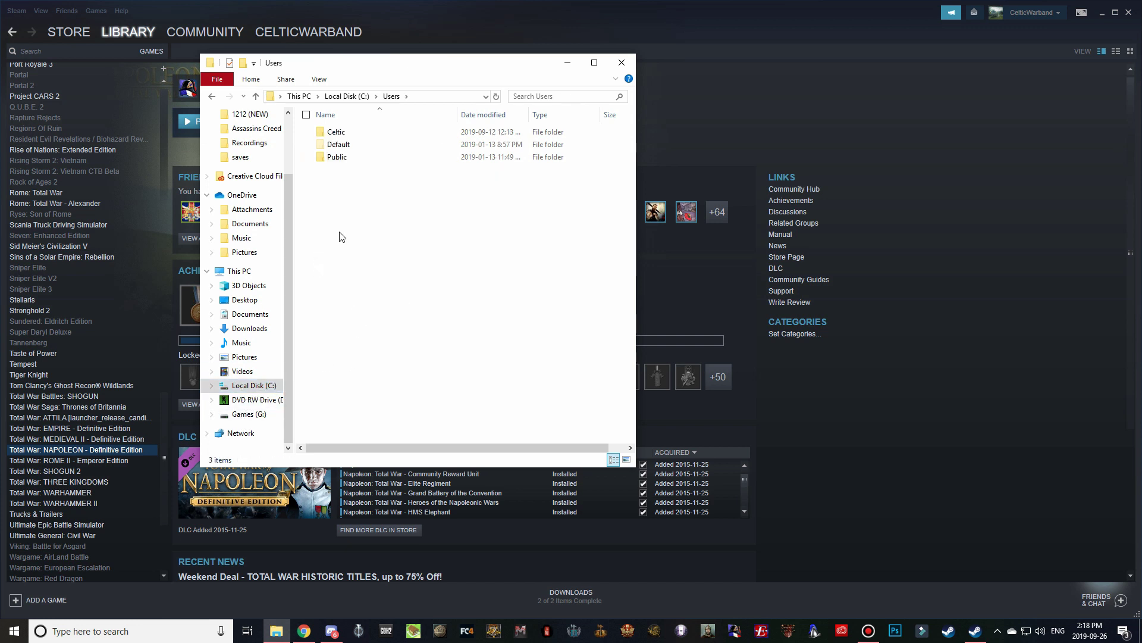
{"action": "double_click", "coordinate": [348, 135]}
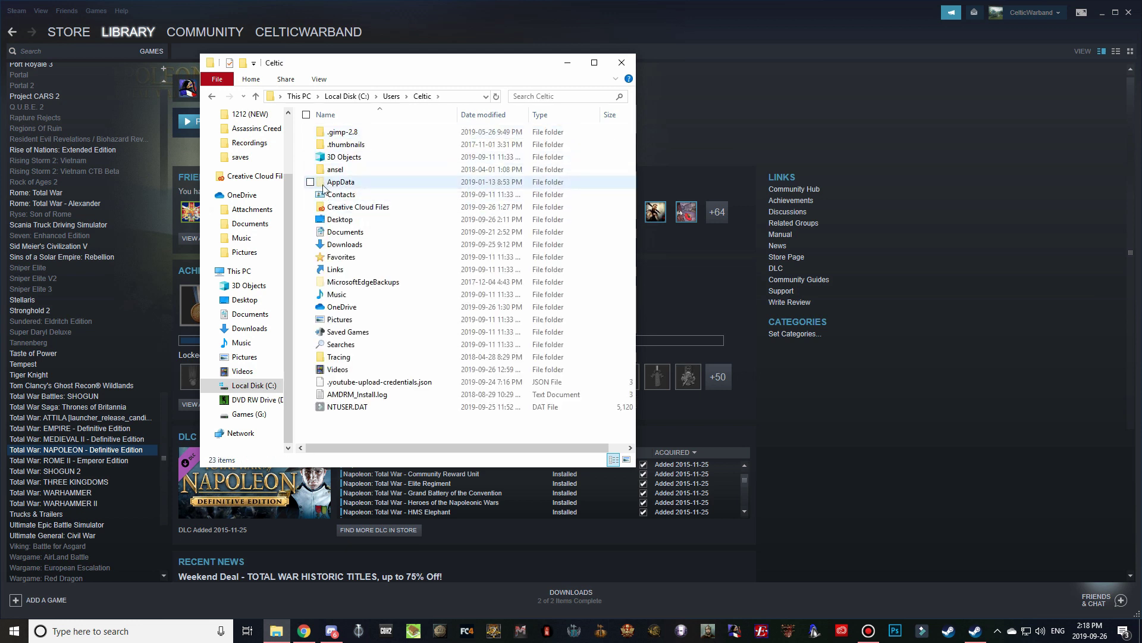
{"action": "left_click", "coordinate": [324, 81]}
{"action": "left_click", "coordinate": [466, 121]}
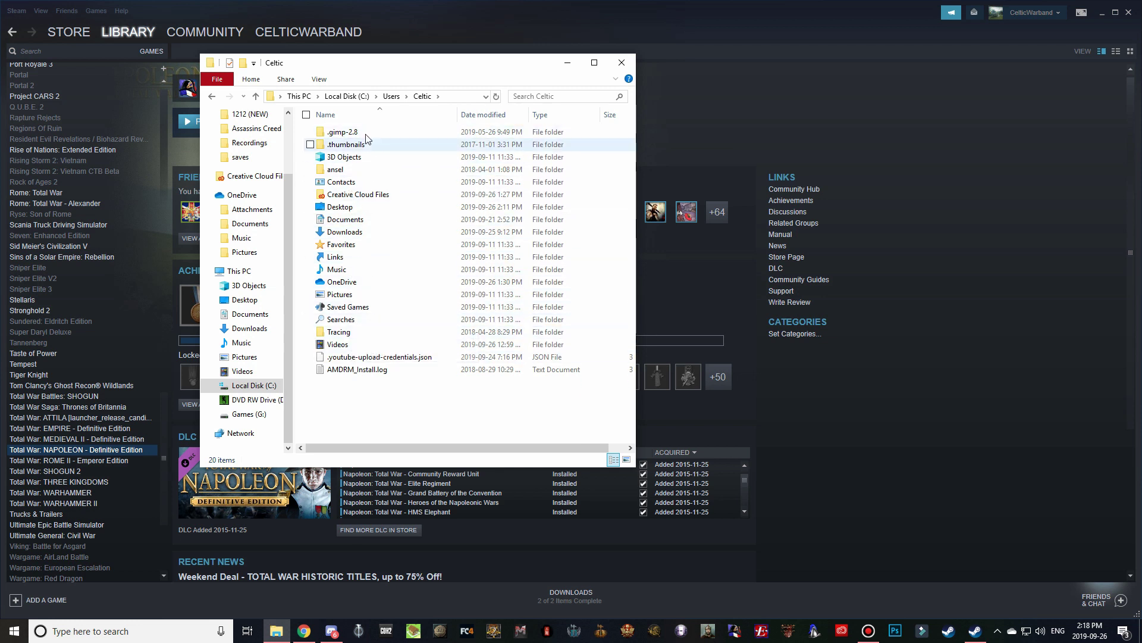
{"action": "left_click", "coordinate": [319, 79]}
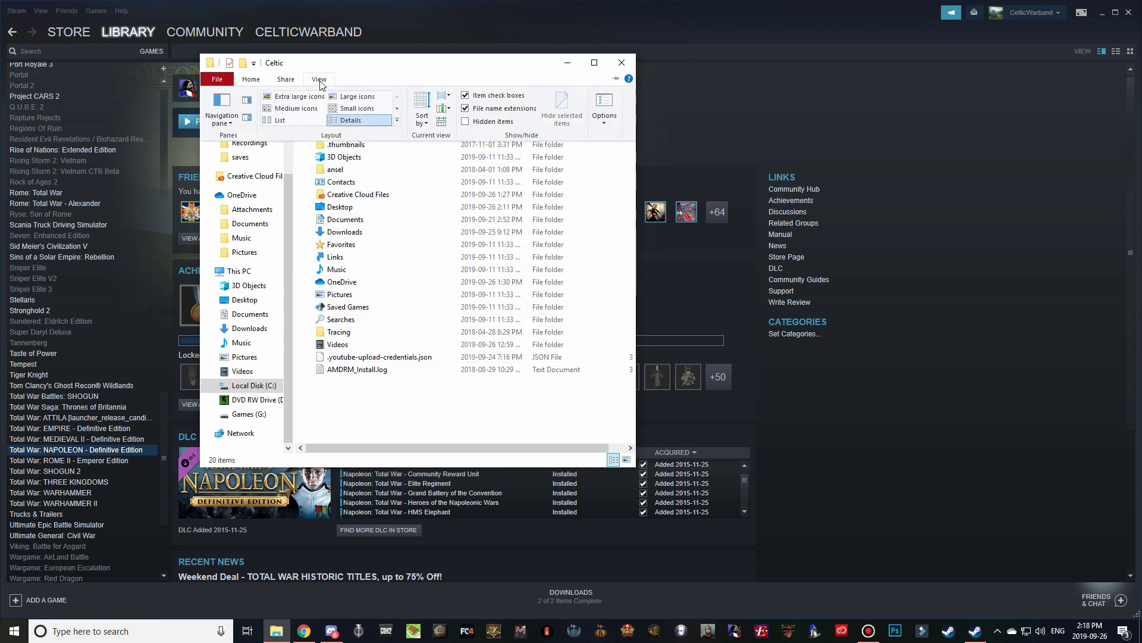
{"action": "left_click", "coordinate": [466, 121]}
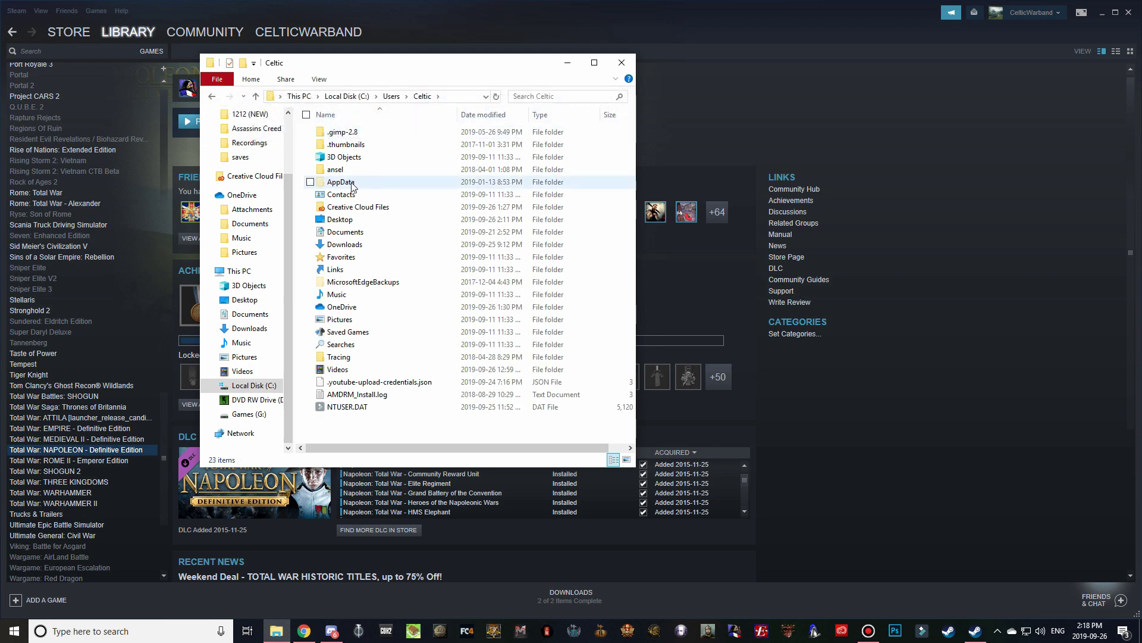
Go into AppData\Roaming\The Creative Assembly
{"action": "double_click", "coordinate": [353, 187]}
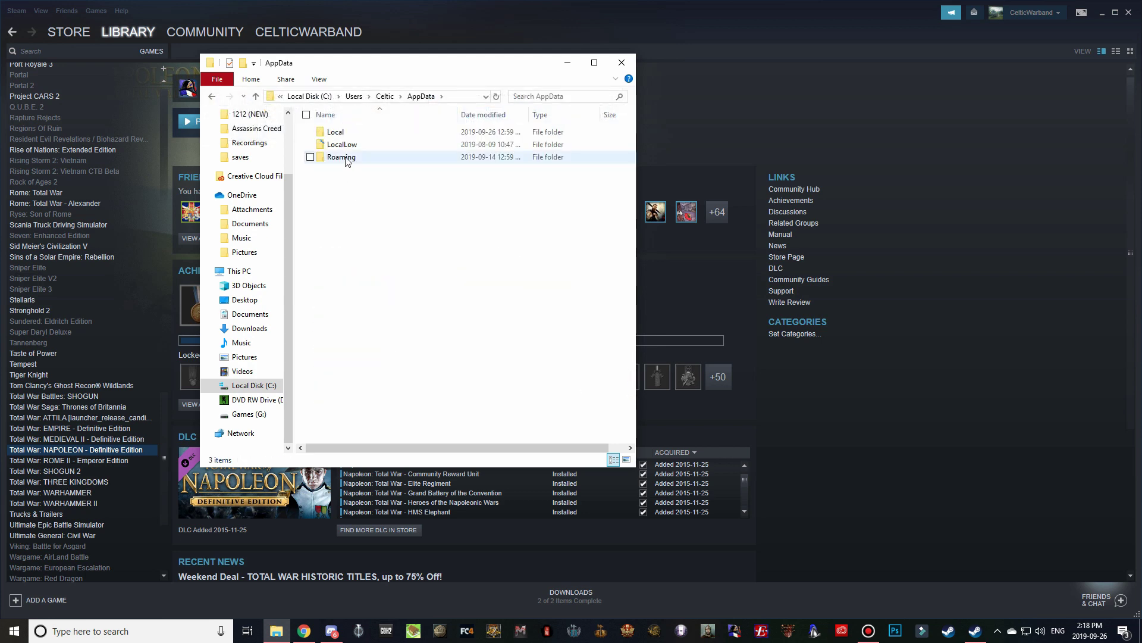
{"action": "double_click", "coordinate": [346, 159]}
{"action": "double_click", "coordinate": [366, 419]}
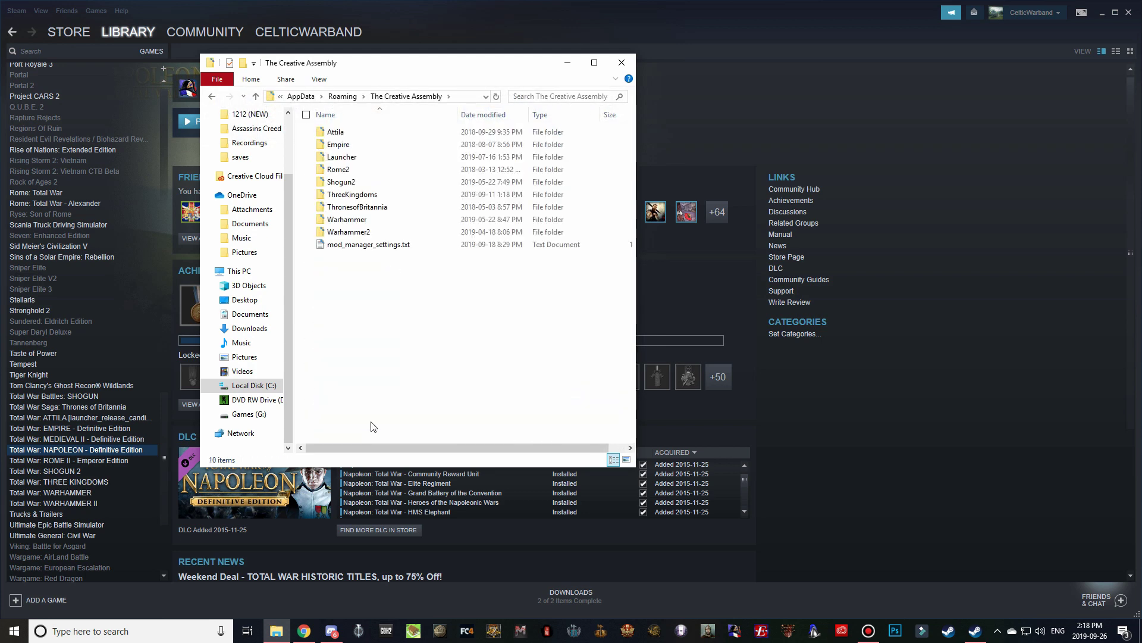
Select and deselect the Creative Assembly folder items, close File Explorer and minimise Steam
{"action": "left_click_drag", "start_coordinate": [331, 273], "coordinate": [357, 137]}
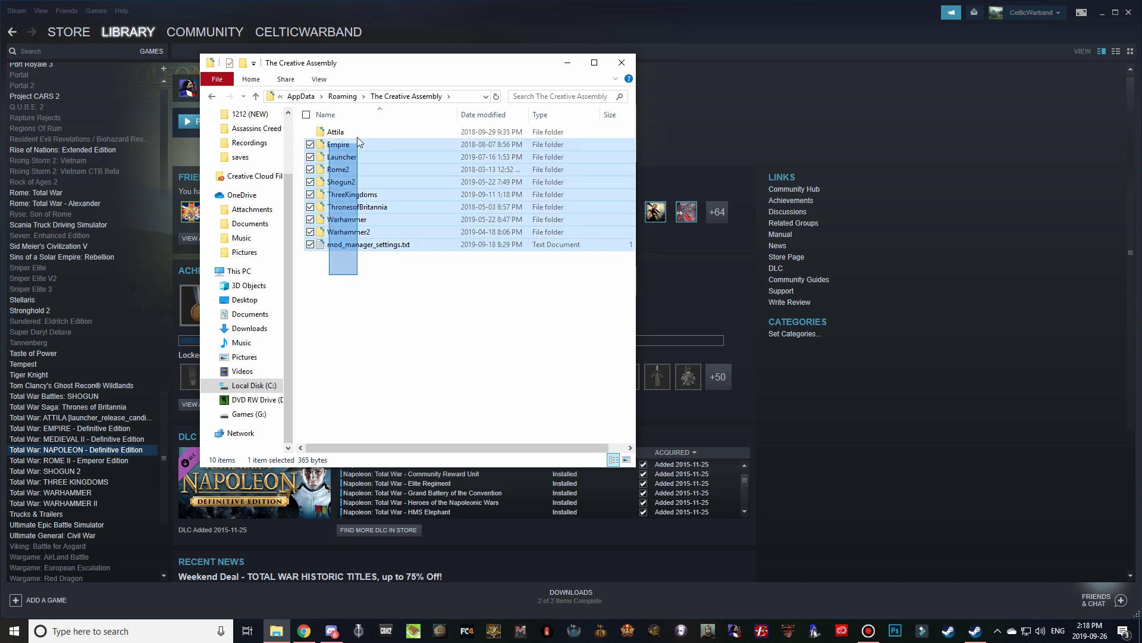
{"action": "left_click", "coordinate": [375, 291]}
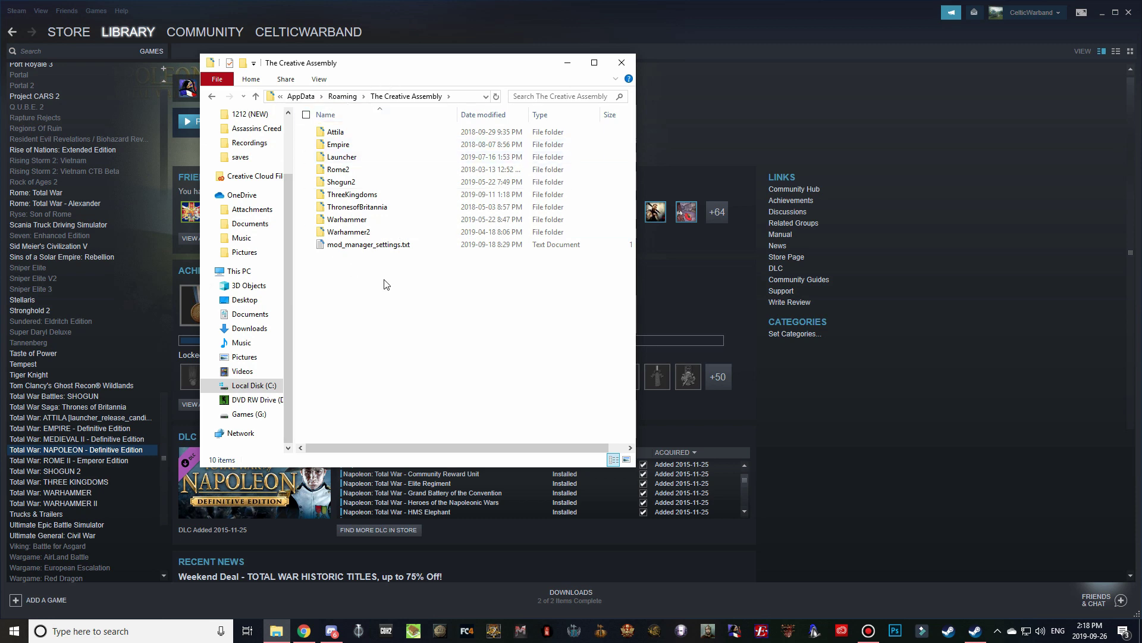
{"action": "left_click", "coordinate": [621, 62]}
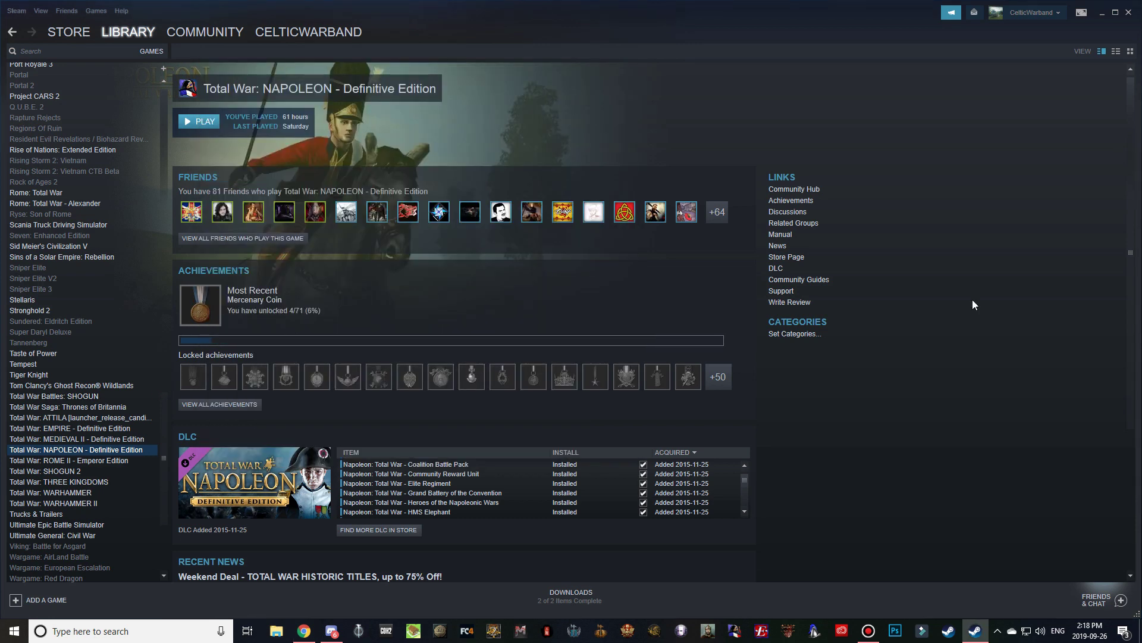
{"action": "left_click", "coordinate": [1103, 15]}
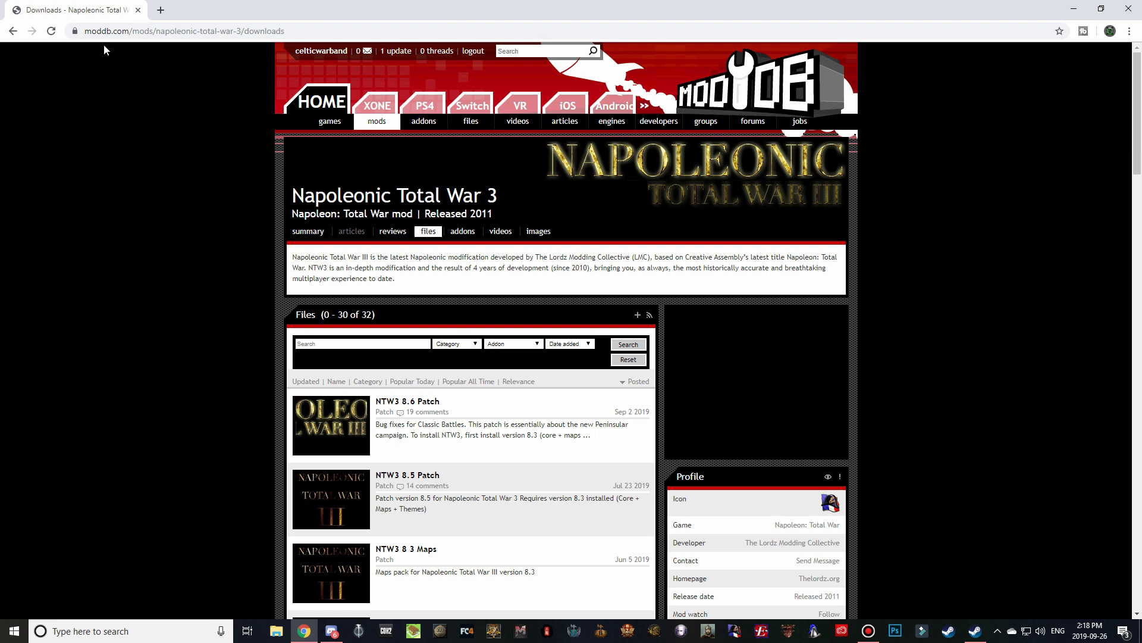
Go to moddb.com and search 'napoleonic' to reach the Napoleonic Total War 3 mod page
{"action": "left_click", "coordinate": [134, 31]}
{"action": "type", "text": "moddb.c"}
{"action": "key", "text": "Return"}
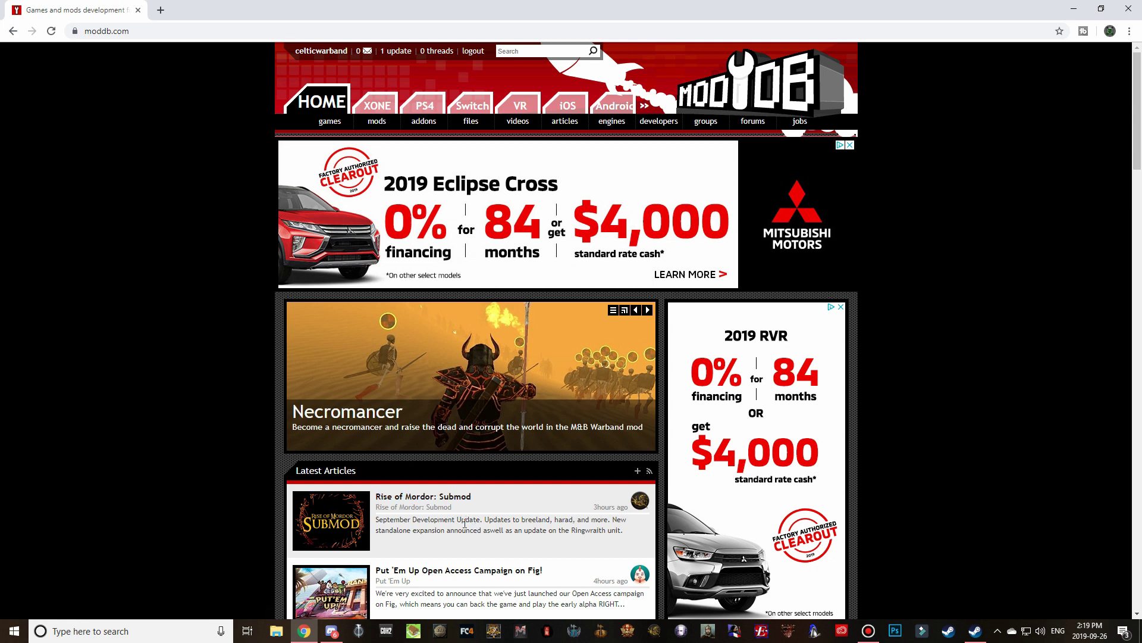
{"action": "left_click", "coordinate": [527, 55]}
{"action": "type", "text": "ntw"}
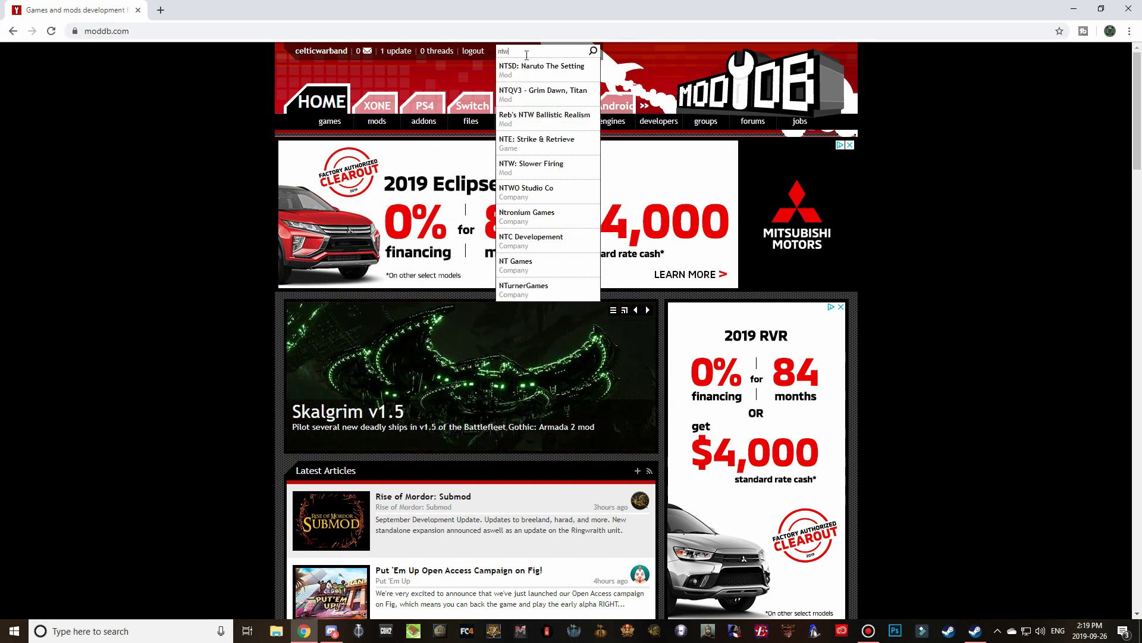
{"action": "type", "text": "3"}
{"action": "key", "text": "BackSpace"}
{"action": "key", "text": "BackSpace"}
{"action": "key", "text": "BackSpace"}
{"action": "key", "text": "BackSpace"}
{"action": "type", "text": "napol"}
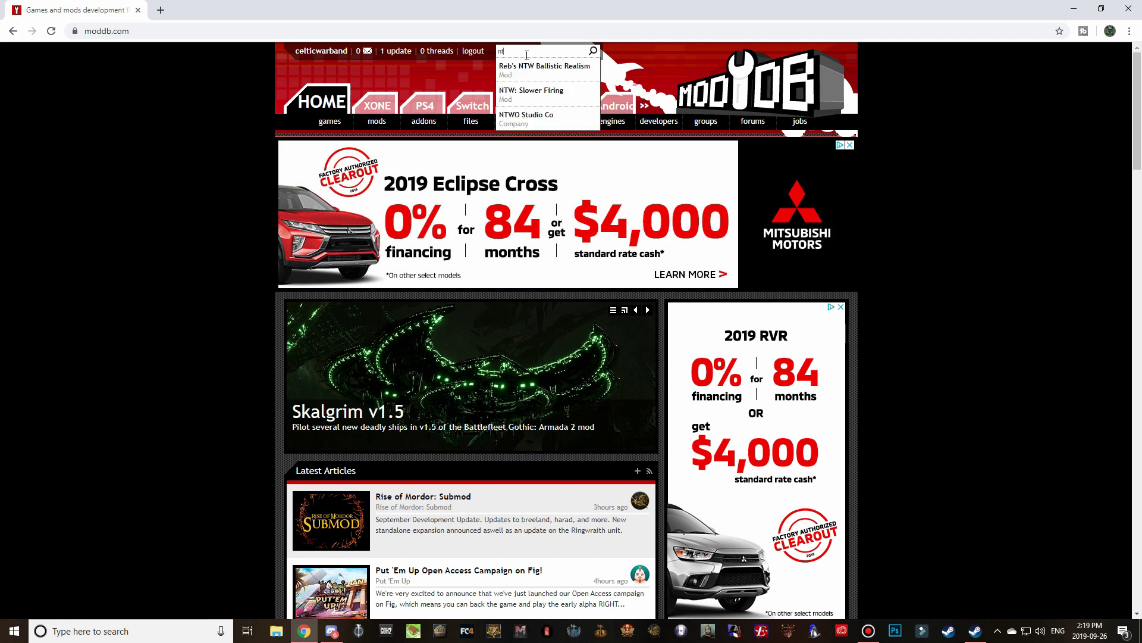
{"action": "type", "text": "e"}
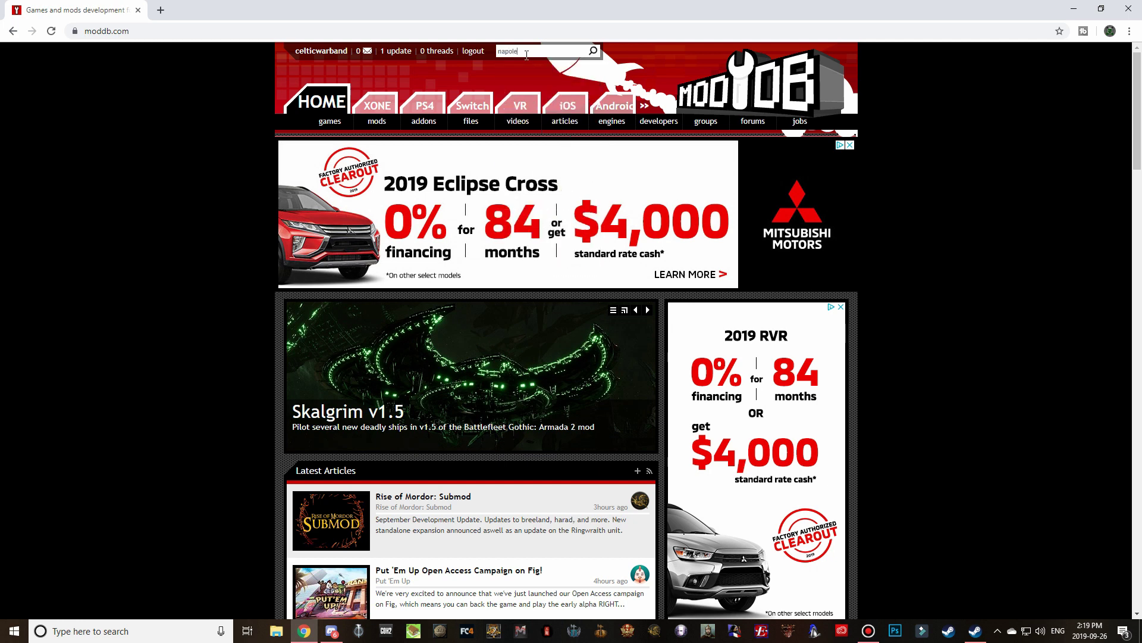
{"action": "type", "text": "onic"}
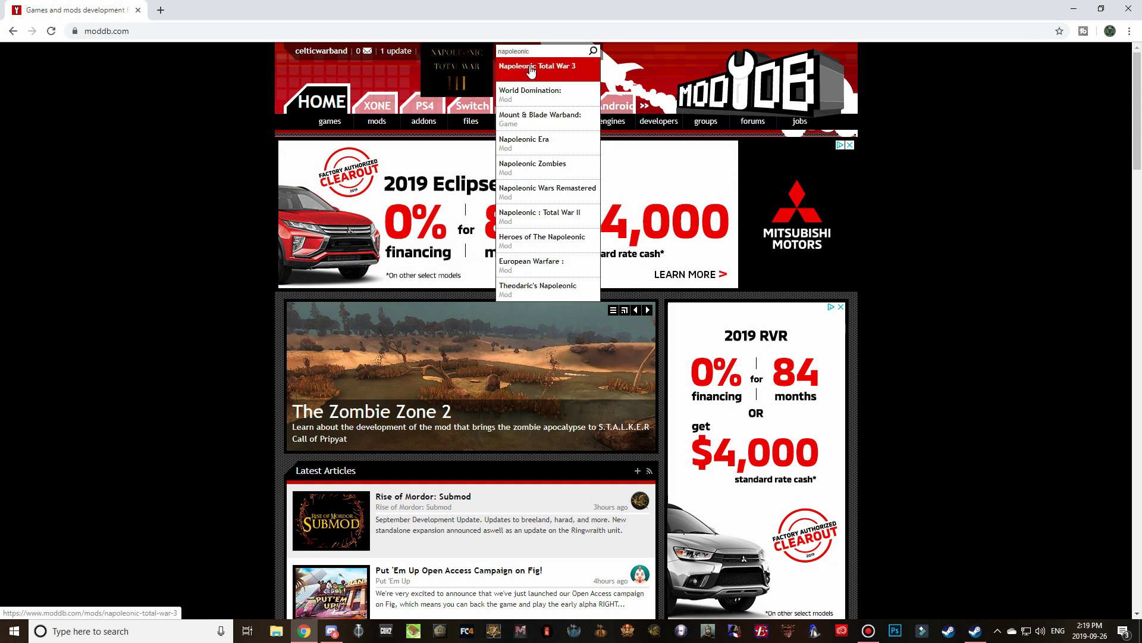
{"action": "left_click", "coordinate": [531, 71]}
Open the mod's files list and put NTW3 8 3 Core files in a new tab
{"action": "left_click", "coordinate": [429, 234]}
{"action": "scroll", "coordinate": [186, 352], "scroll_direction": "down", "scroll_amount": 2}
{"action": "scroll", "coordinate": [187, 357], "scroll_direction": "down", "scroll_amount": 4}
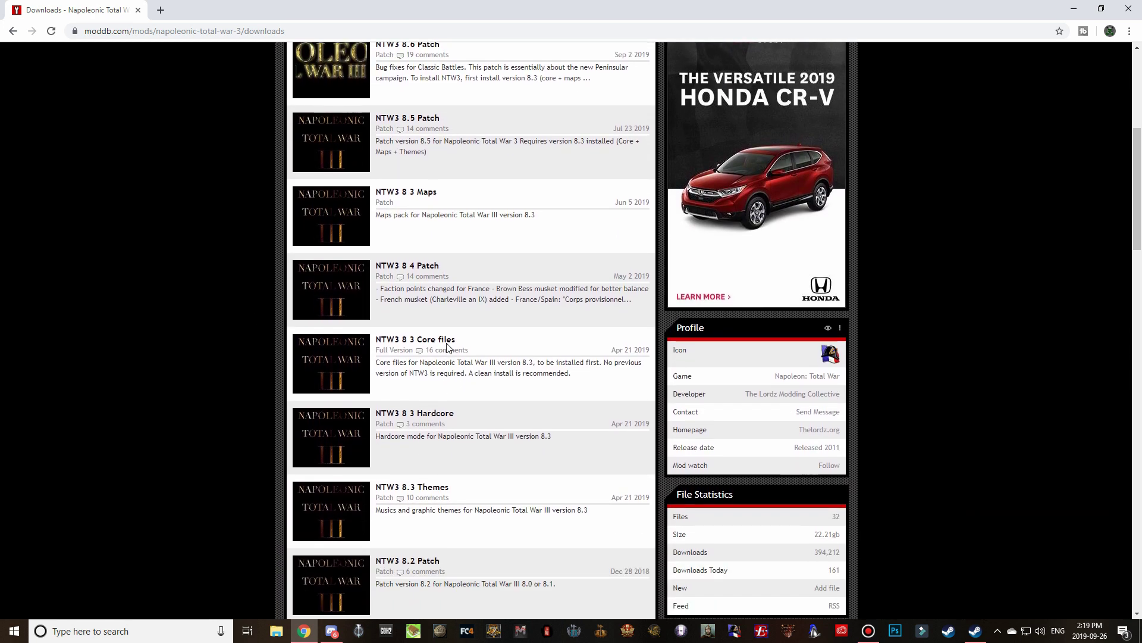
{"action": "right_click", "coordinate": [431, 344]}
{"action": "left_click", "coordinate": [447, 351]}
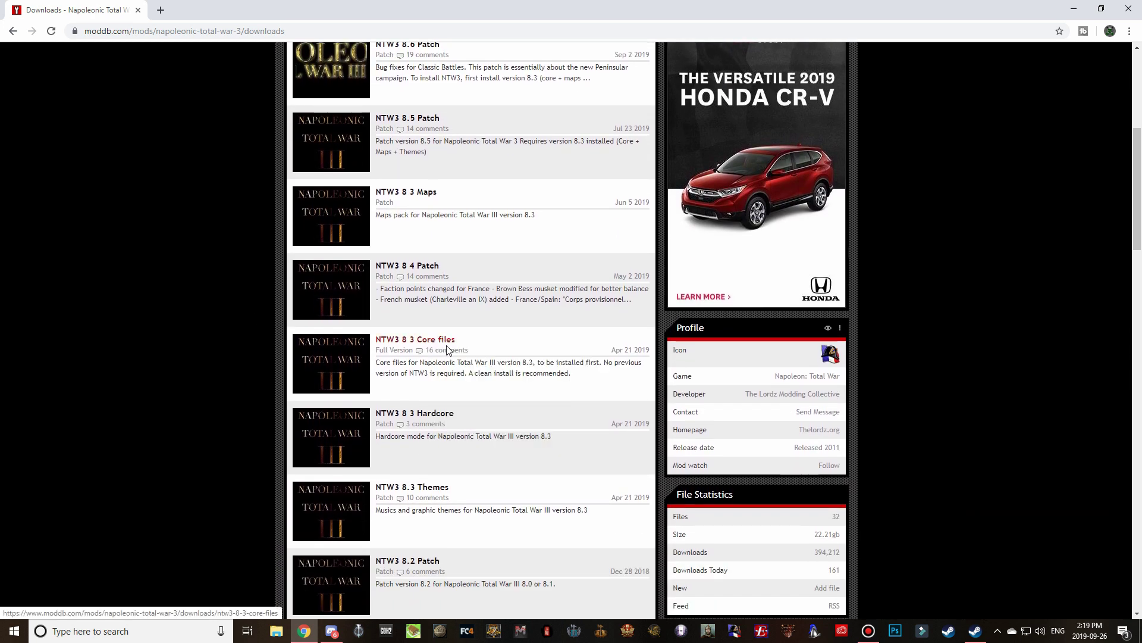
{"action": "right_click", "coordinate": [427, 490]}
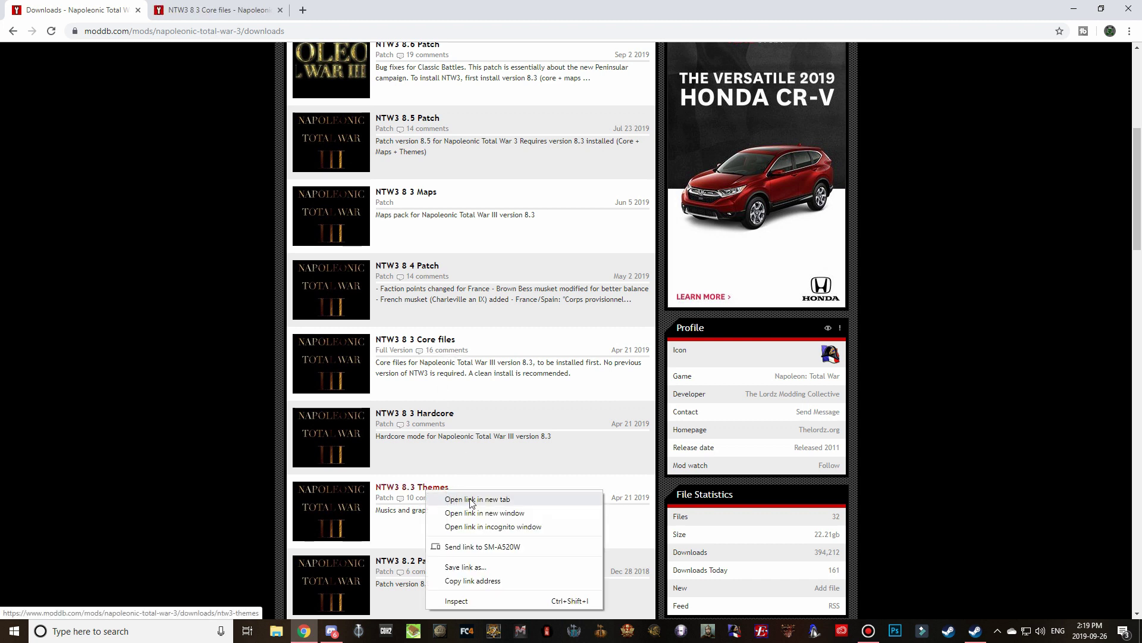
Send NTW3 8.3 Themes, 8 3 Maps and 8.6 Patch to new background tabs
{"action": "left_click", "coordinate": [471, 501]}
{"action": "right_click", "coordinate": [423, 194]}
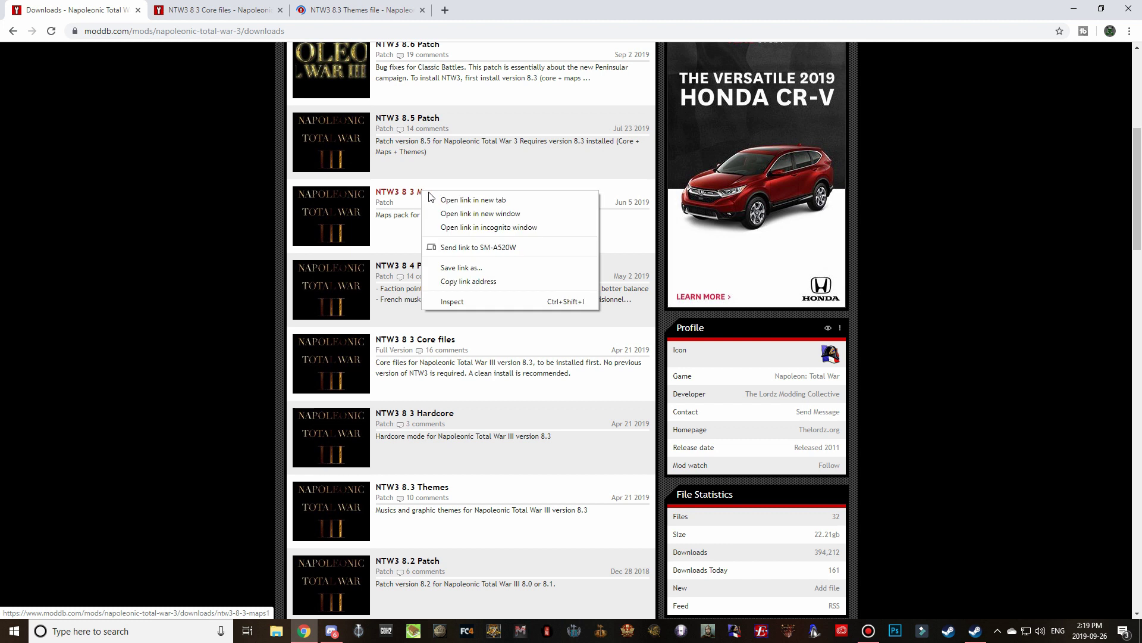
{"action": "left_click", "coordinate": [445, 205]}
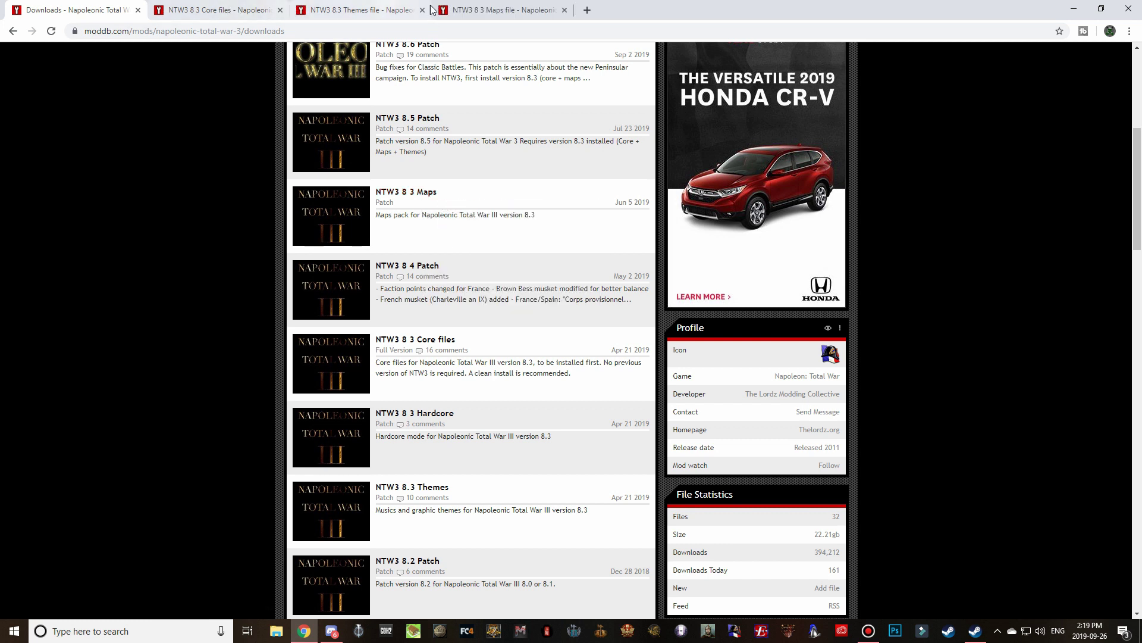
{"action": "scroll", "coordinate": [499, 359], "scroll_direction": "up", "scroll_amount": 1}
{"action": "scroll", "coordinate": [499, 360], "scroll_direction": "up", "scroll_amount": 2}
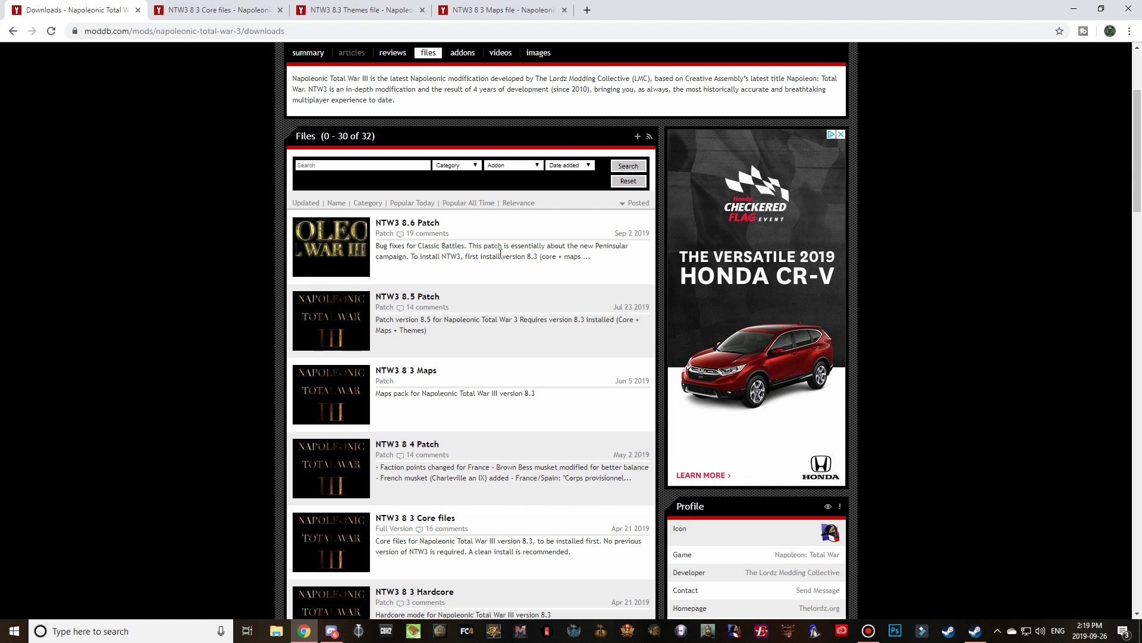
{"action": "right_click", "coordinate": [415, 229]}
{"action": "left_click", "coordinate": [437, 237]}
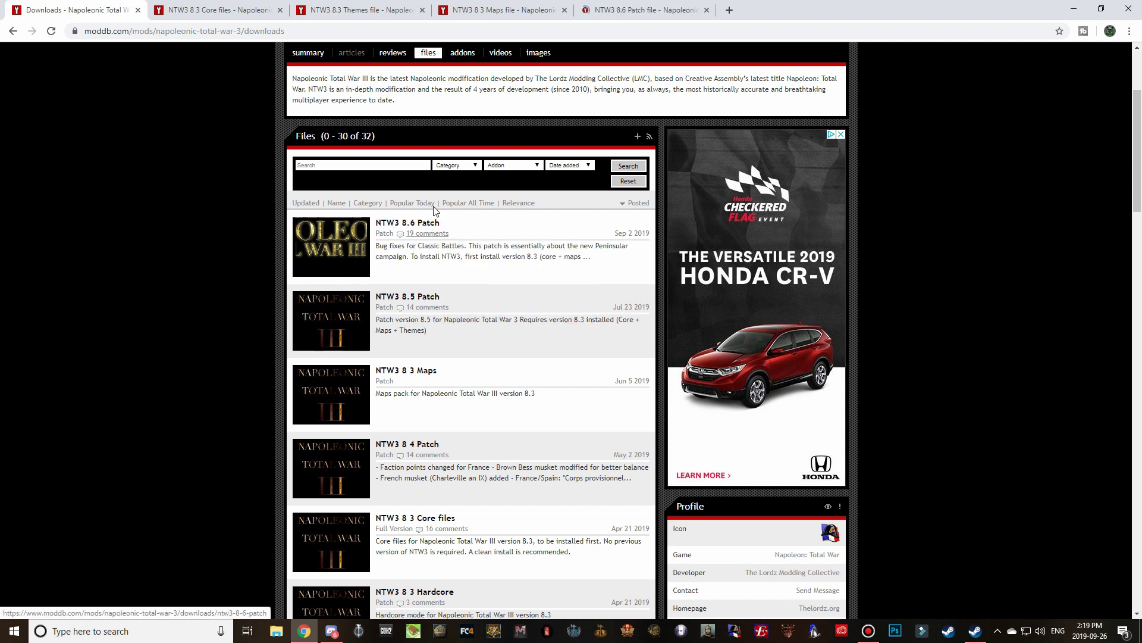
Start the Core and Themes installer downloads, dismissing each popup
{"action": "left_click", "coordinate": [218, 10]}
{"action": "left_click", "coordinate": [471, 525]}
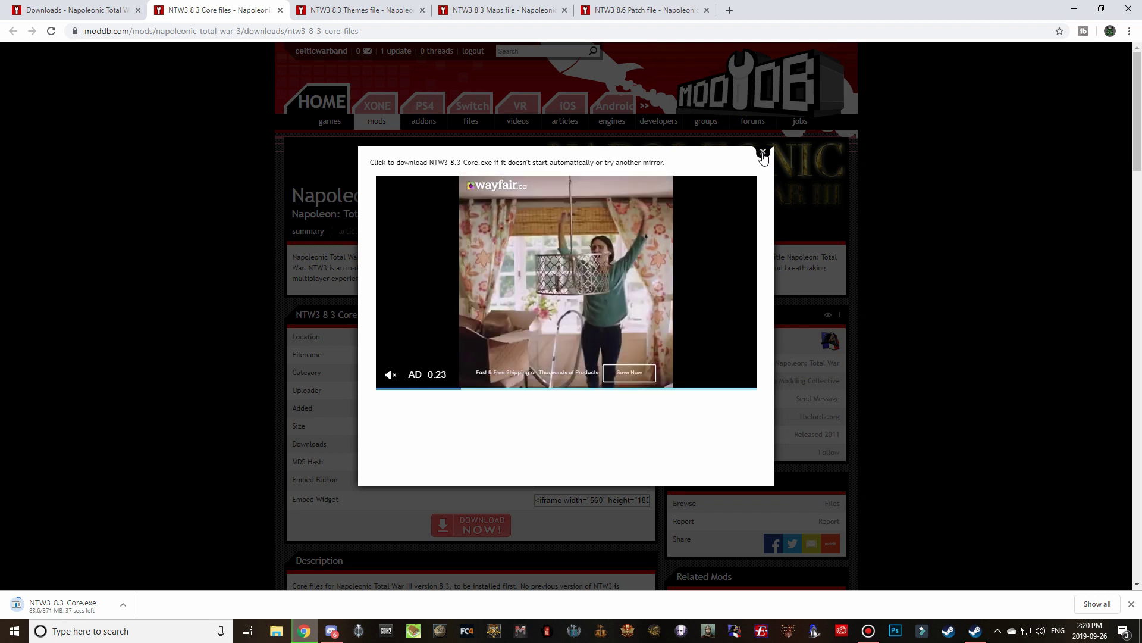
{"action": "left_click", "coordinate": [763, 153]}
{"action": "key", "text": "ctrl+Tab"}
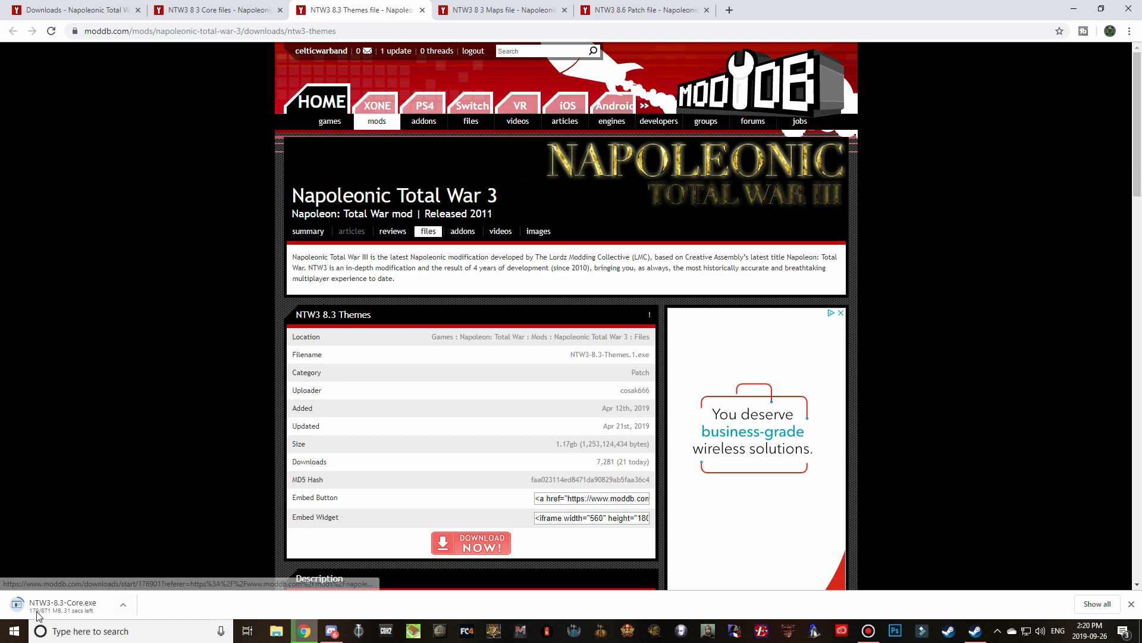
{"action": "left_click", "coordinate": [483, 542]}
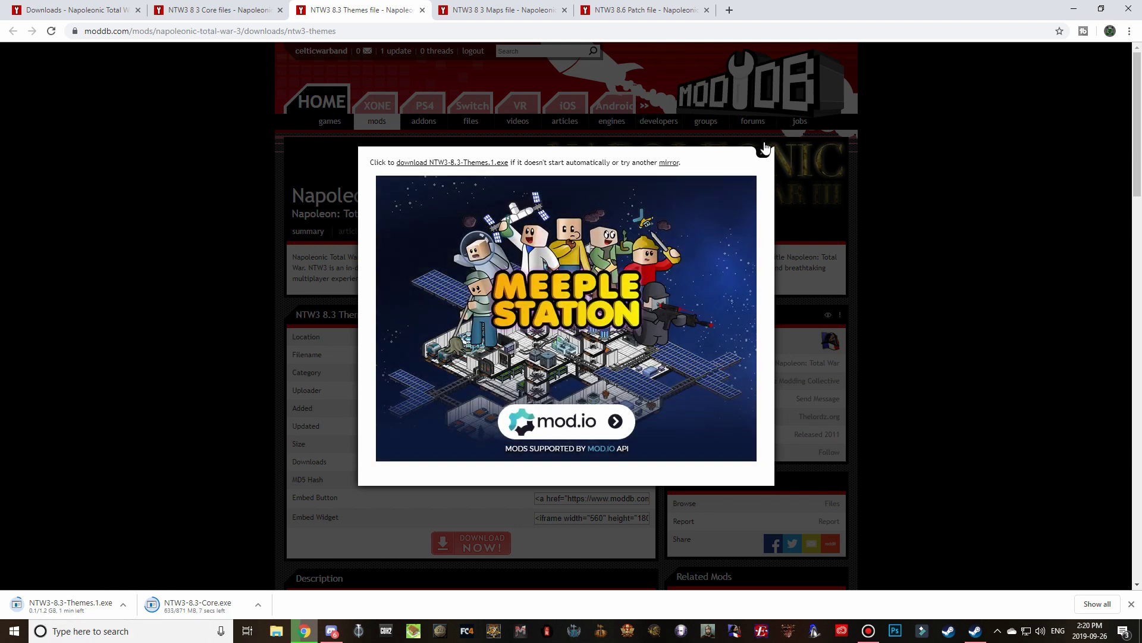
{"action": "left_click", "coordinate": [763, 152]}
Start the Maps and 8.6 Patch installer downloads, dismissing each popup
{"action": "left_click", "coordinate": [504, 10]}
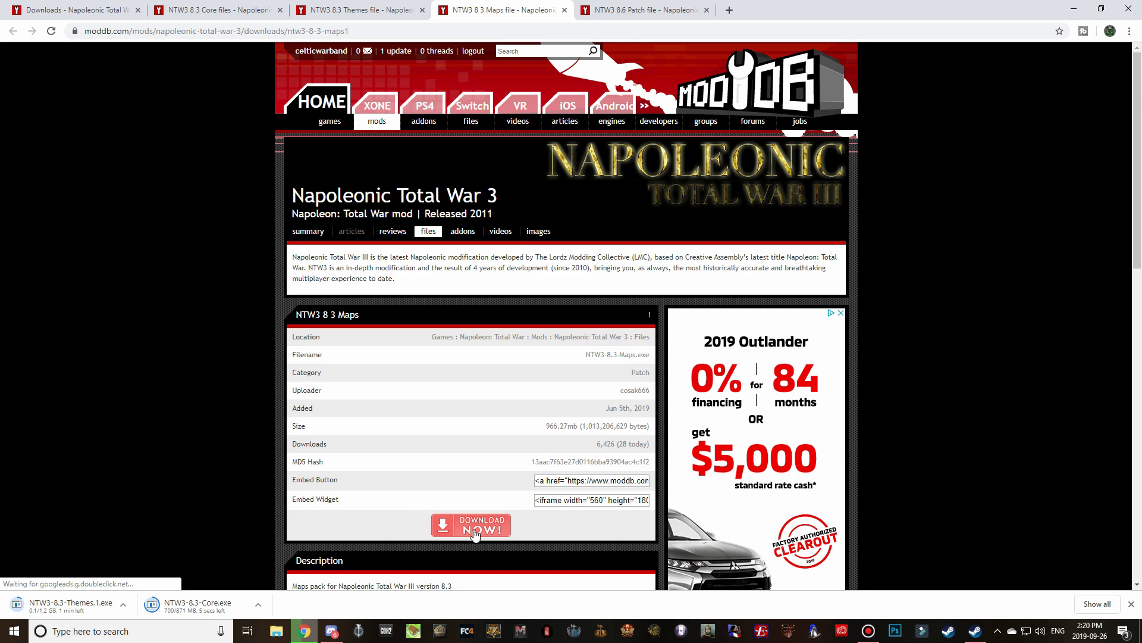
{"action": "left_click", "coordinate": [471, 525]}
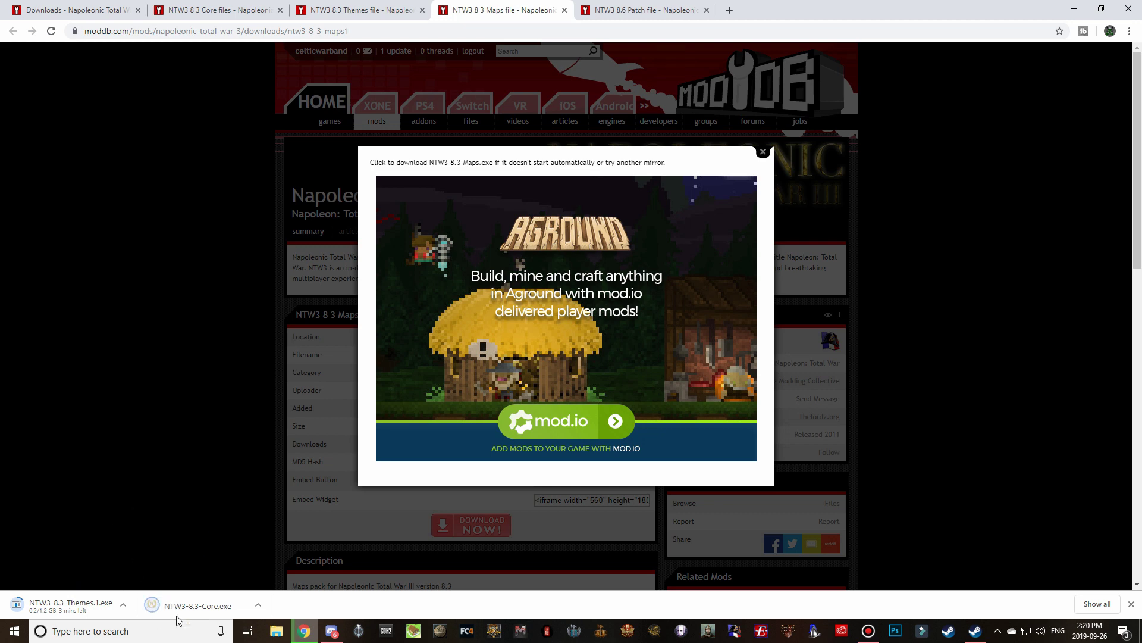
{"action": "left_click", "coordinate": [763, 151]}
{"action": "left_click", "coordinate": [646, 10]}
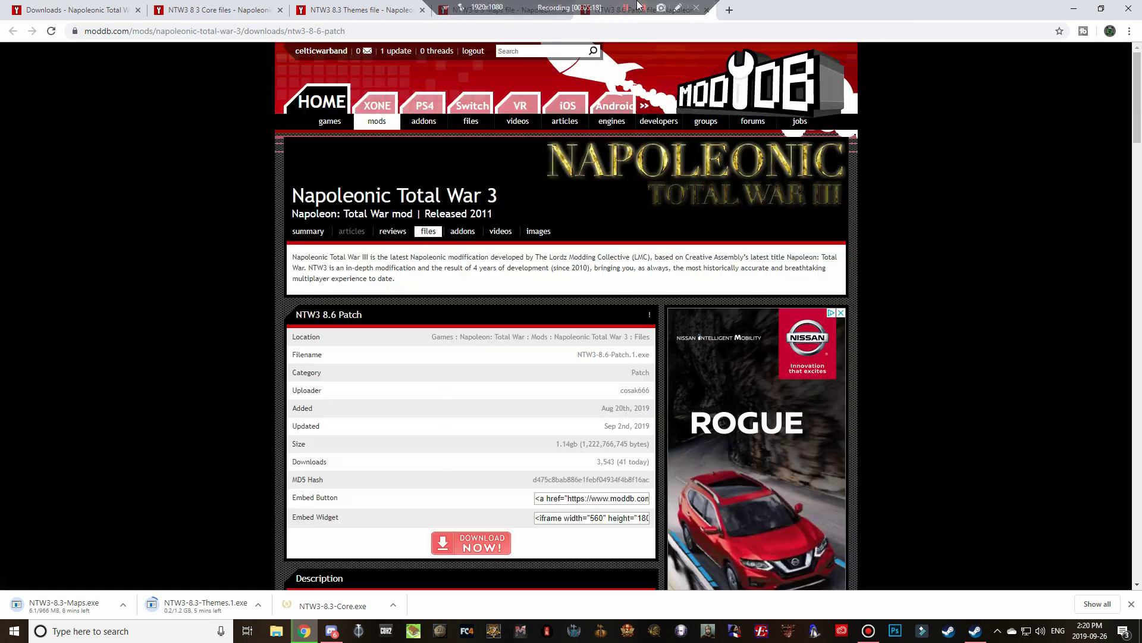
{"action": "left_click", "coordinate": [484, 546]}
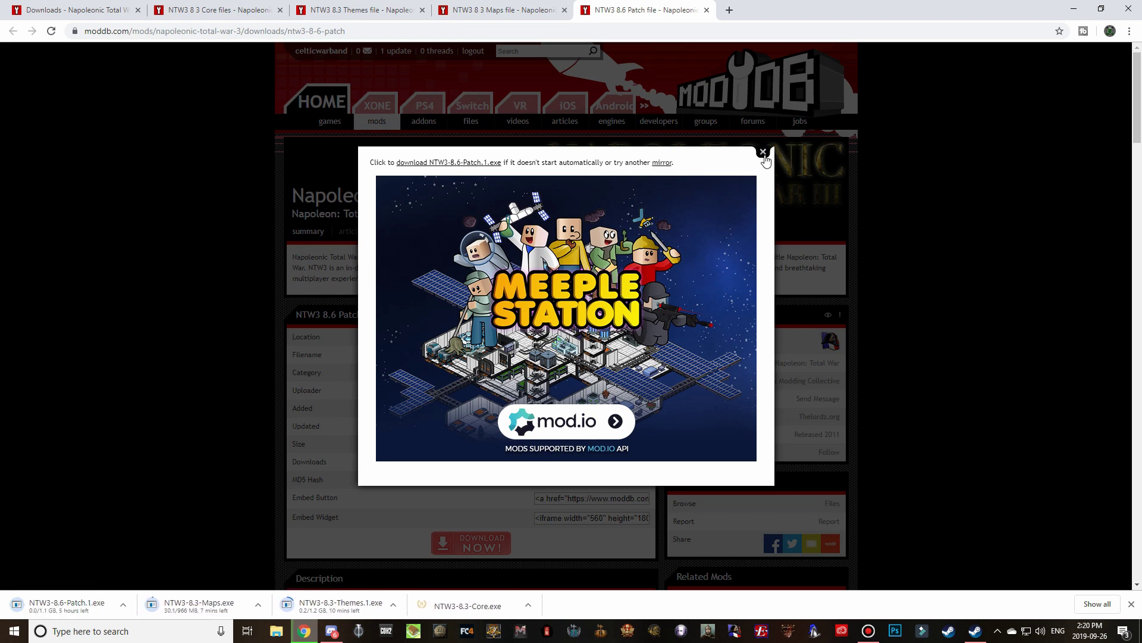
{"action": "left_click", "coordinate": [763, 153]}
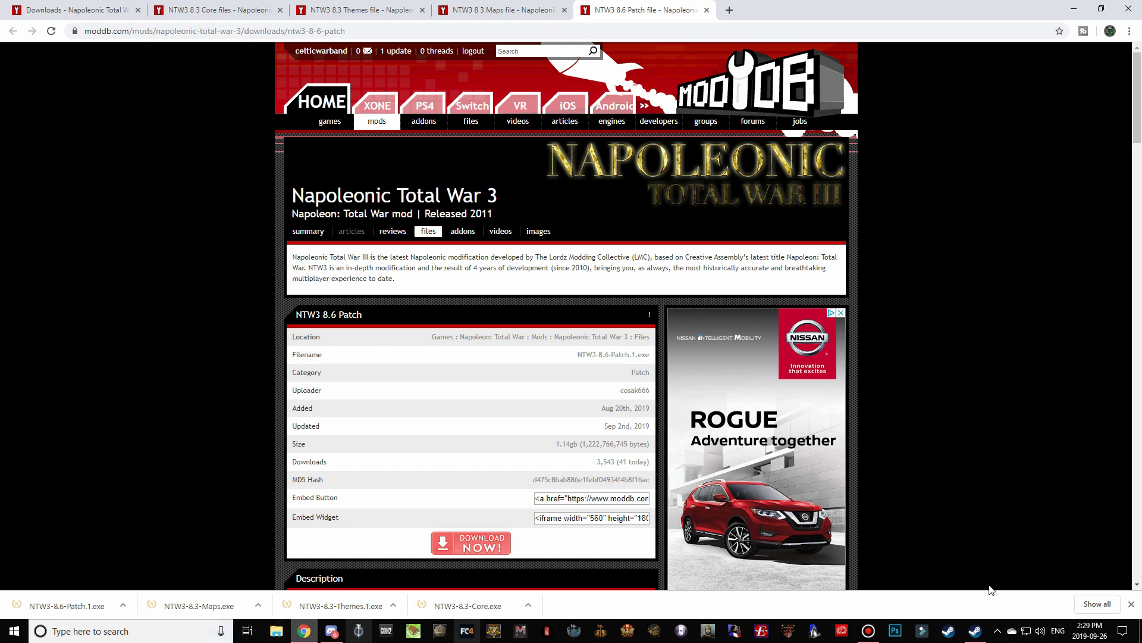
Close the download bar and open the Downloads folder beside Chrome
{"action": "left_click", "coordinate": [1131, 604]}
{"action": "left_click", "coordinate": [276, 631]}
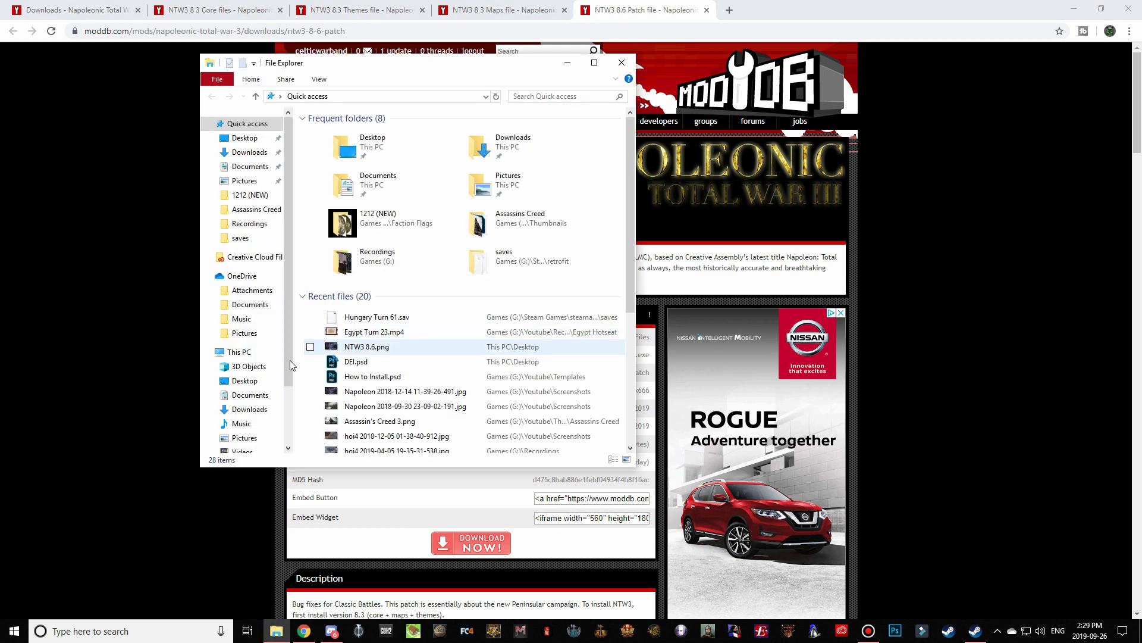
{"action": "left_click", "coordinate": [249, 408]}
{"action": "left_click_drag", "start_coordinate": [411, 70], "coordinate": [222, 156]}
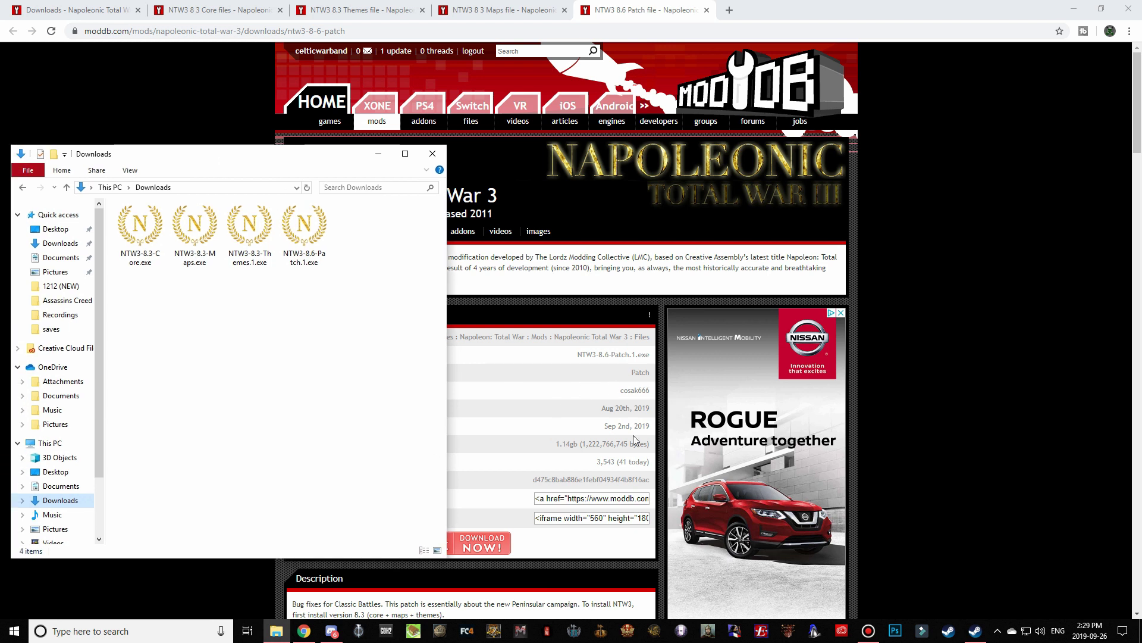
Compare the 8.6 Patch, Maps and Themes installer sizes with their ModDB pages
{"action": "left_click", "coordinate": [297, 257]}
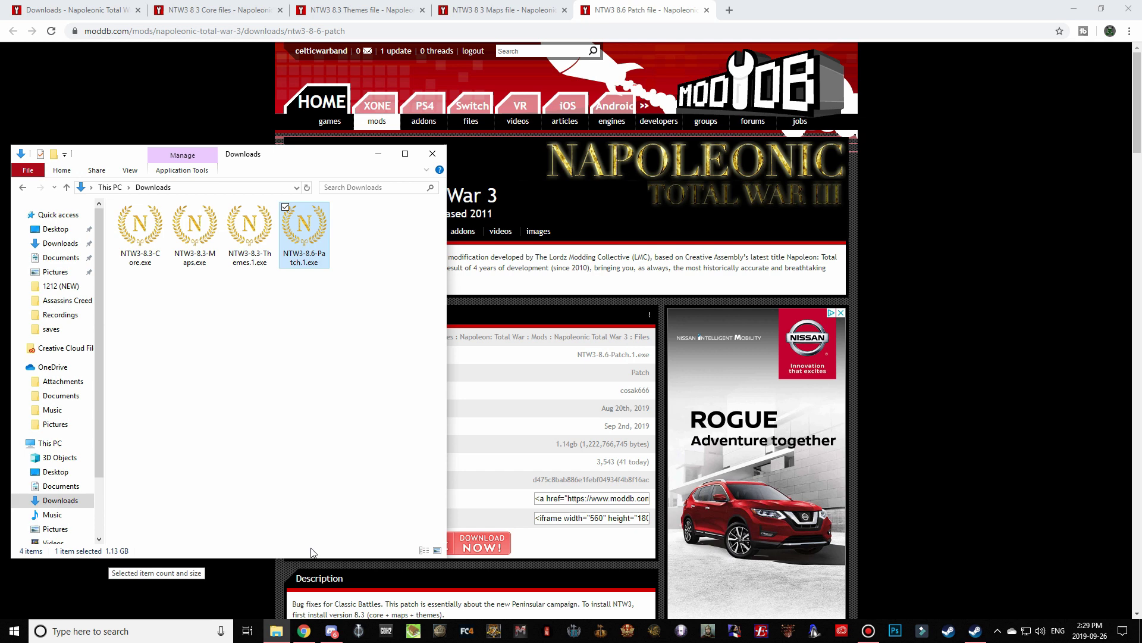
{"action": "left_click", "coordinate": [523, 9]}
{"action": "left_click", "coordinate": [276, 630]}
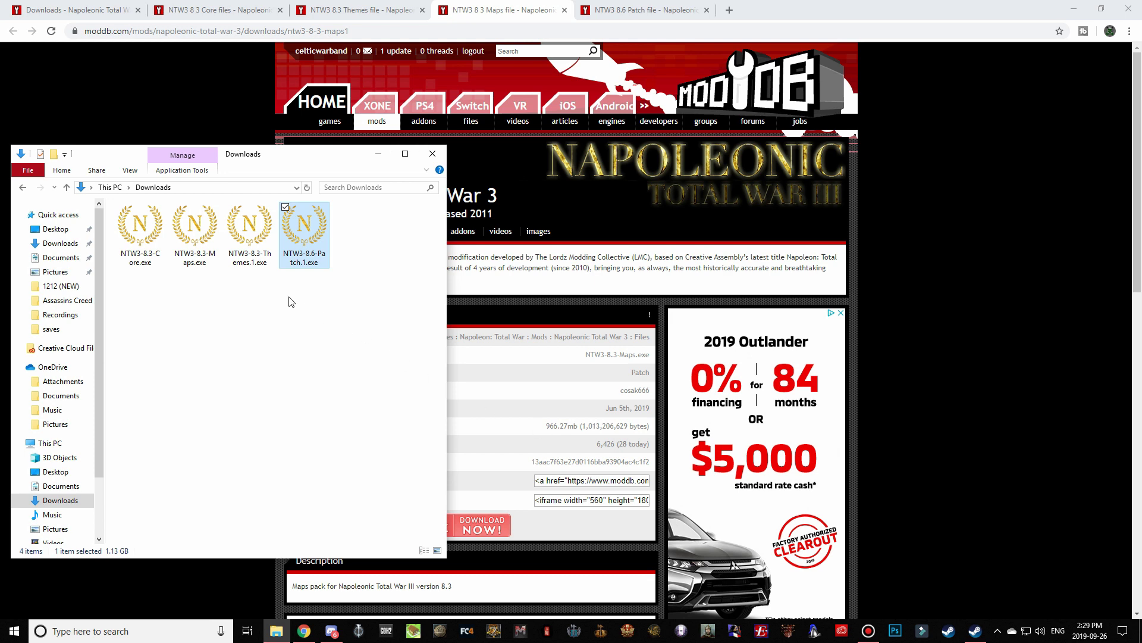
{"action": "left_click", "coordinate": [205, 262]}
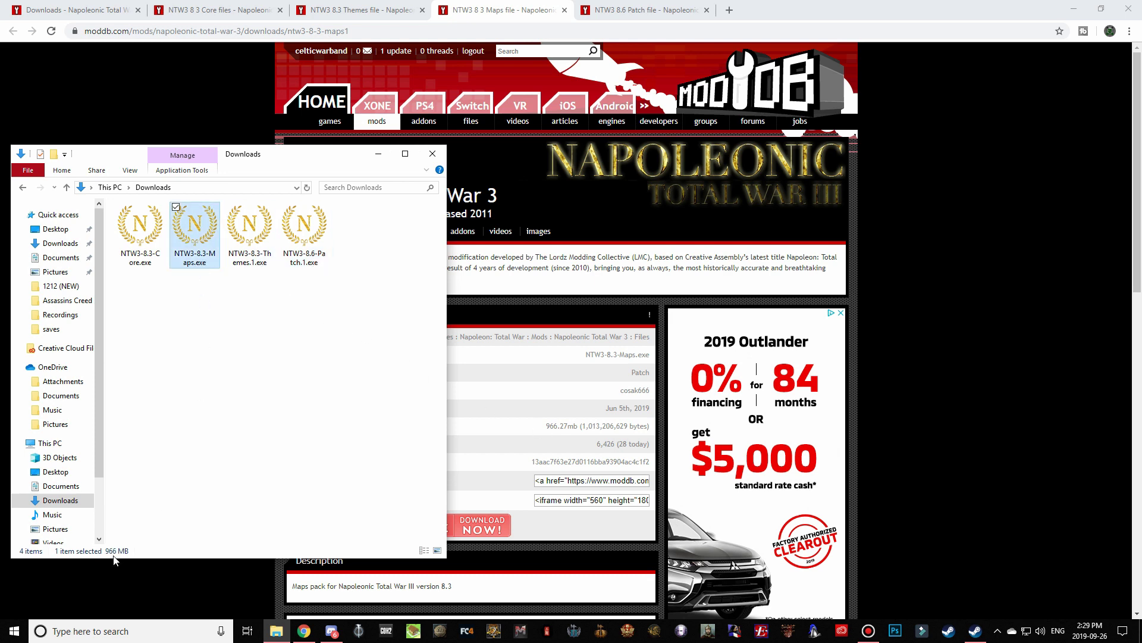
{"action": "left_click", "coordinate": [353, 9]}
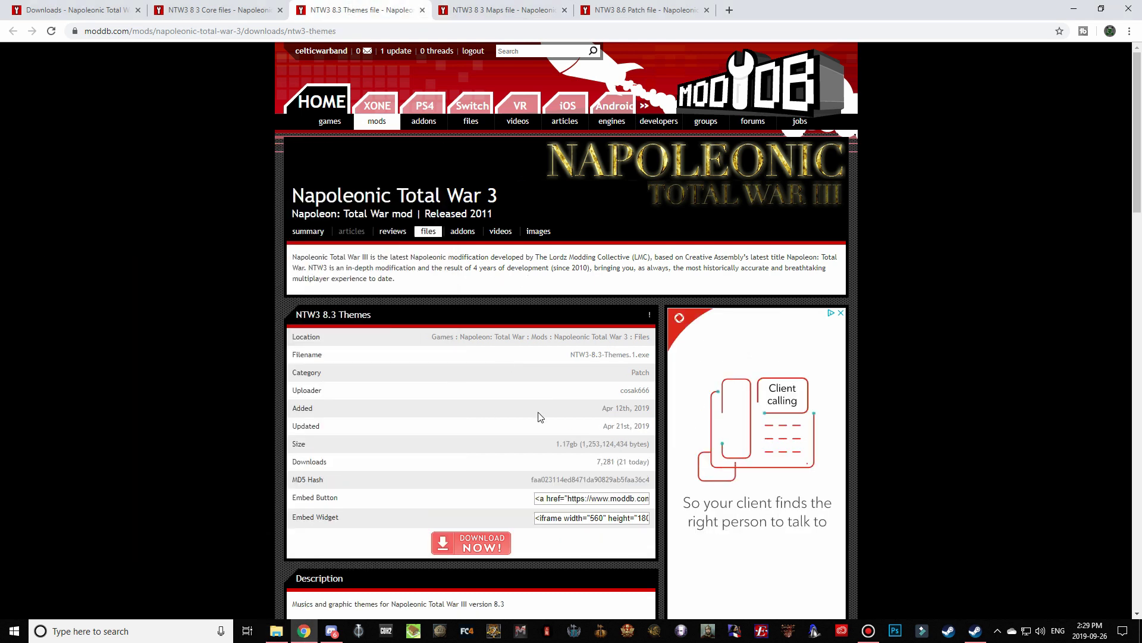
{"action": "left_click", "coordinate": [276, 631]}
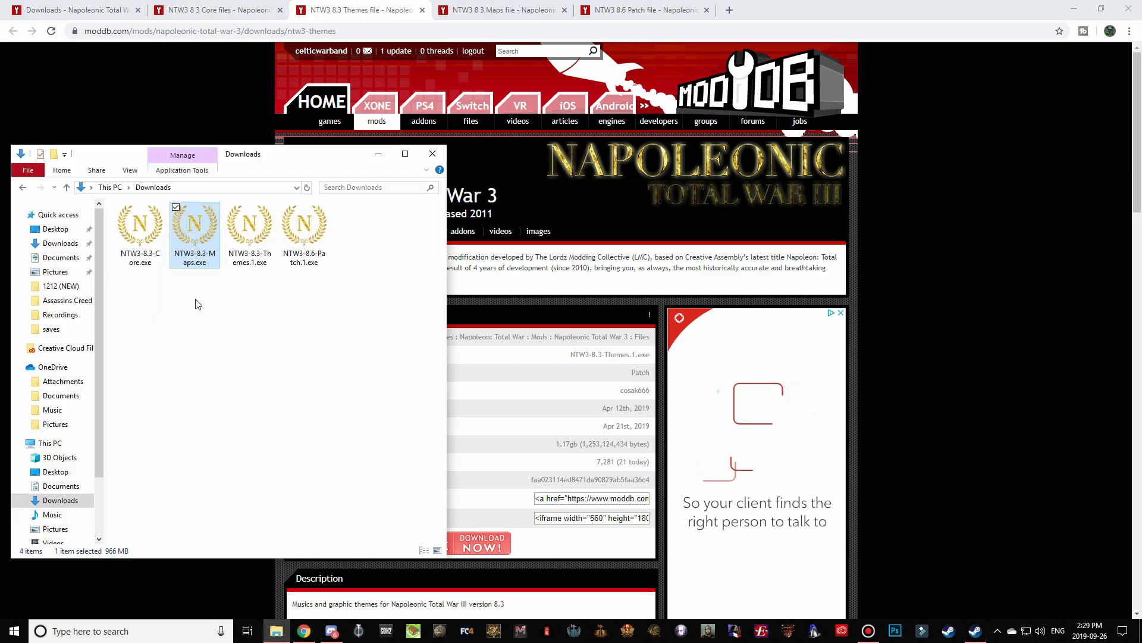
{"action": "left_click", "coordinate": [243, 232]}
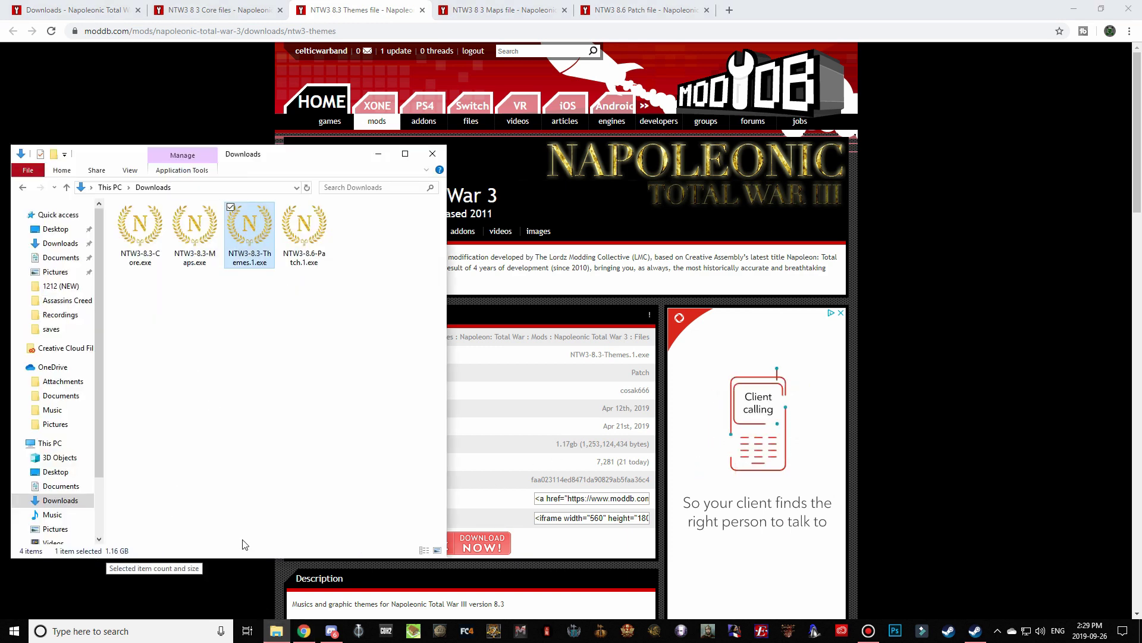
Check the Core installer size against its page, then close Chrome
{"action": "left_click", "coordinate": [205, 12]}
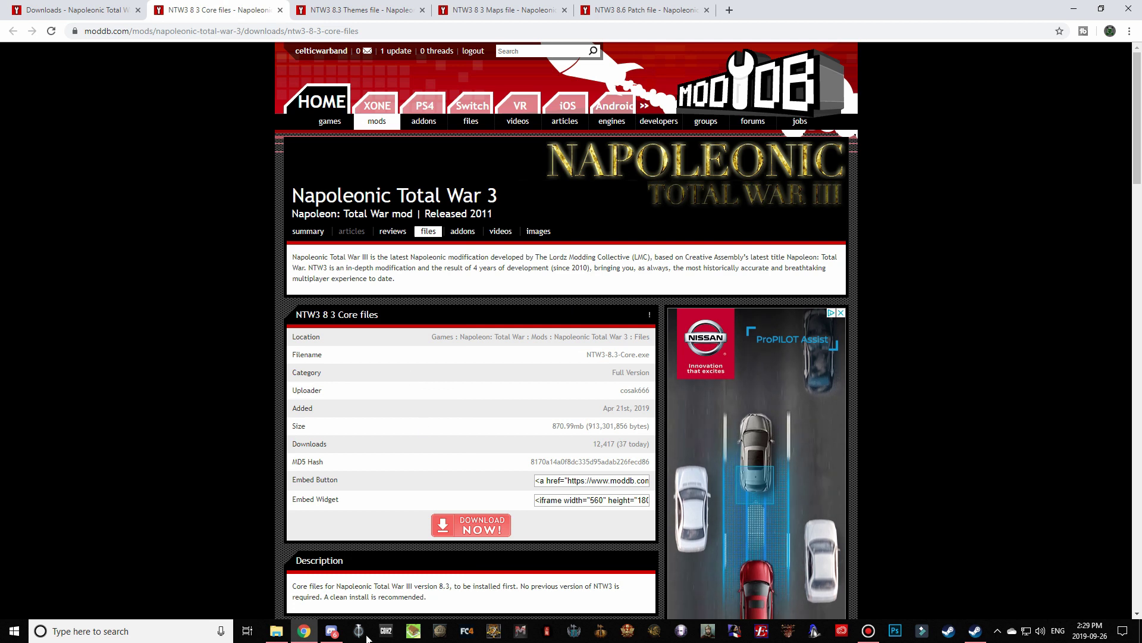
{"action": "left_click", "coordinate": [276, 630]}
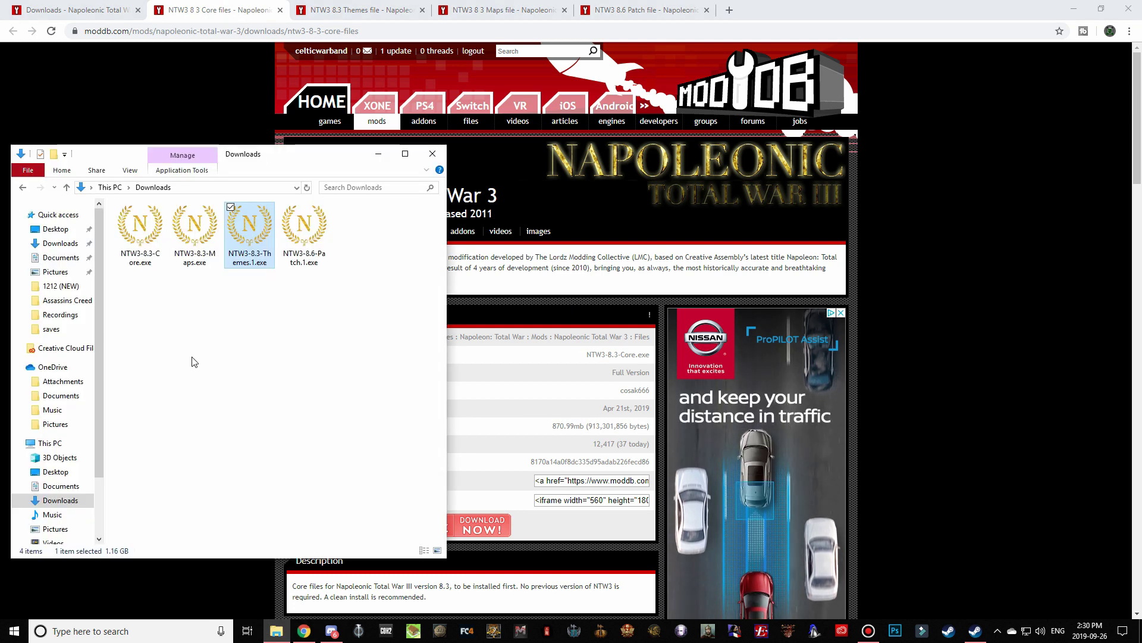
{"action": "left_click", "coordinate": [140, 232]}
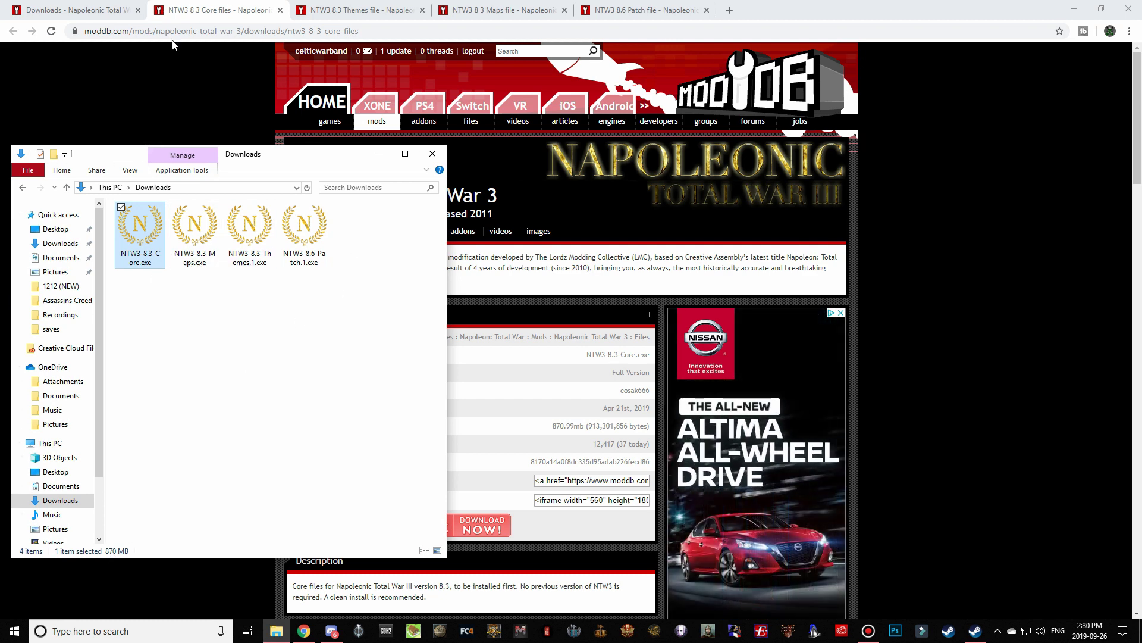
{"action": "left_click", "coordinate": [1128, 12]}
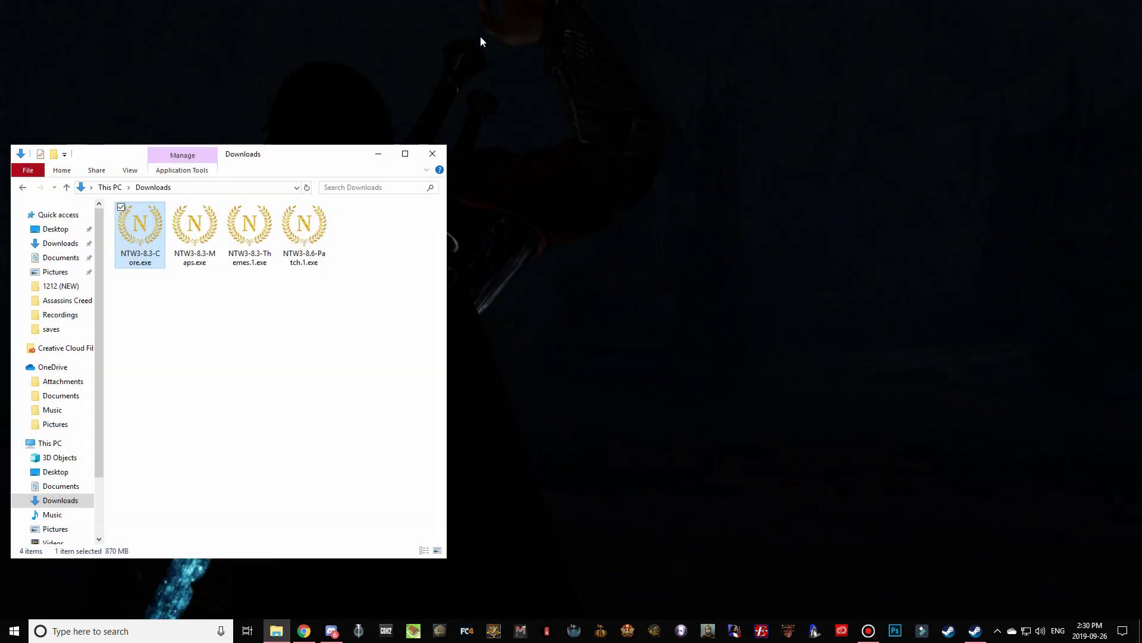
{"action": "left_click_drag", "start_coordinate": [301, 158], "coordinate": [391, 74]}
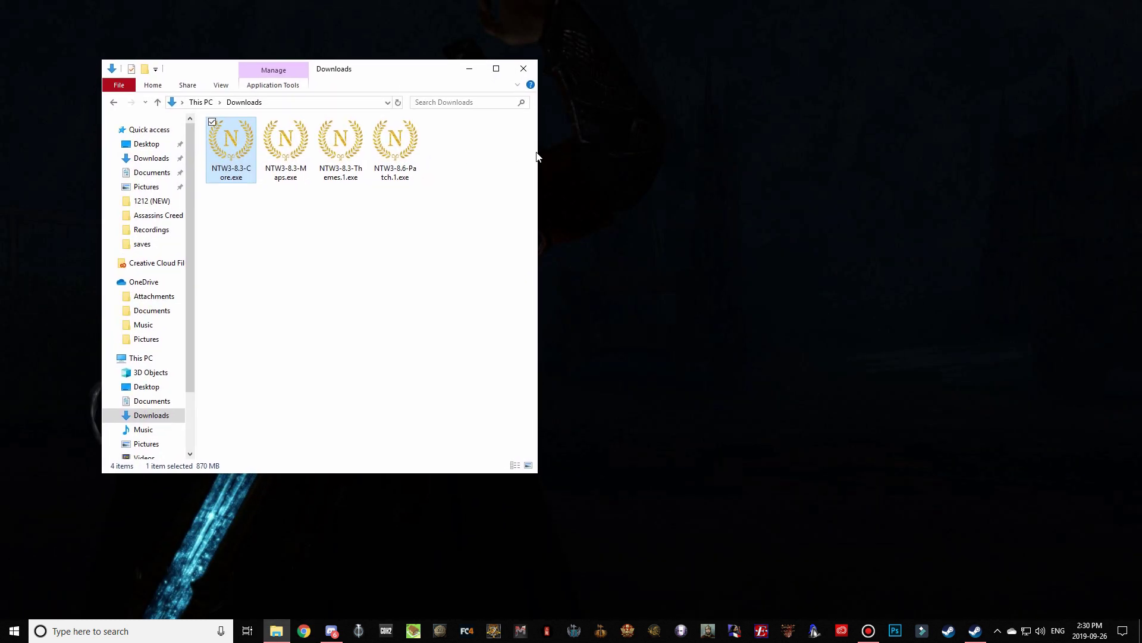